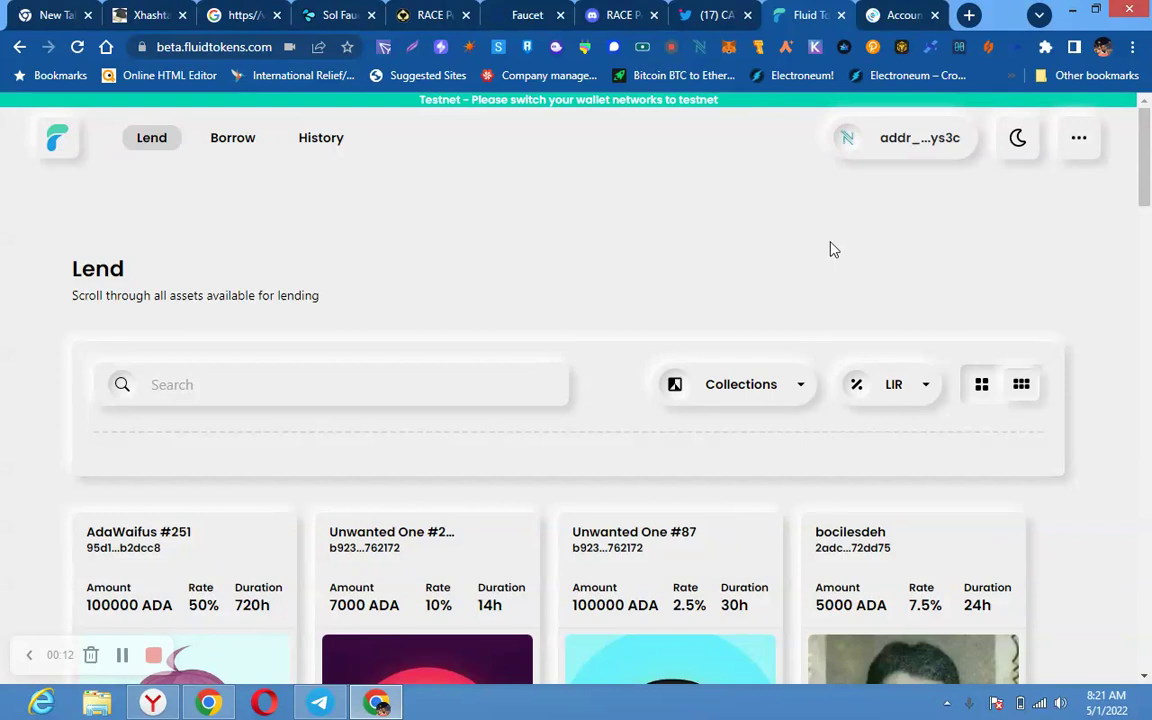
Step: Check the testnet balance and assets in the Nami wallet, and close the wallet
click(700, 49)
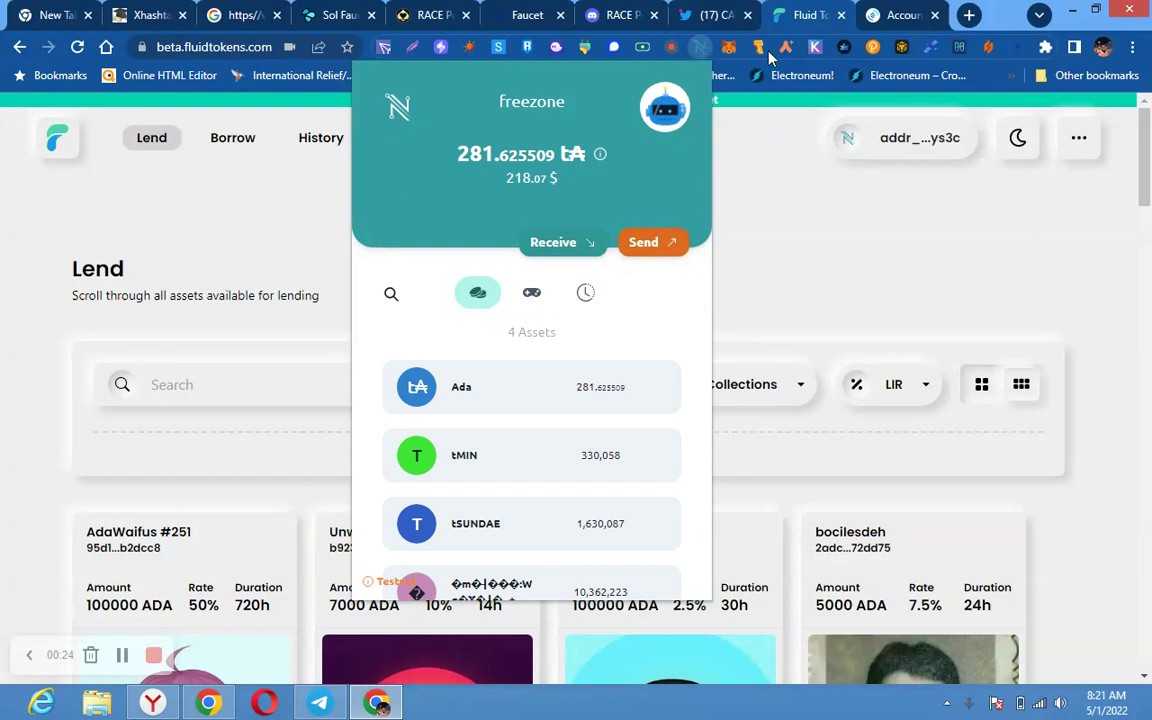
click(759, 152)
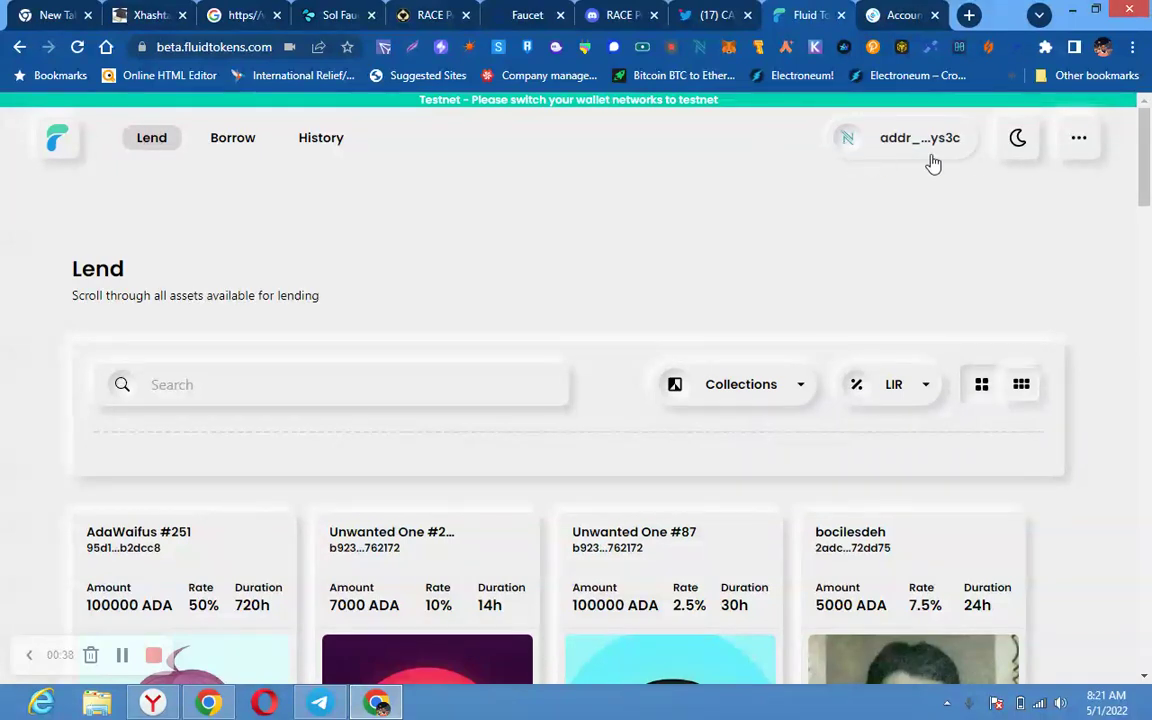
drag(1150, 150, 1148, 143)
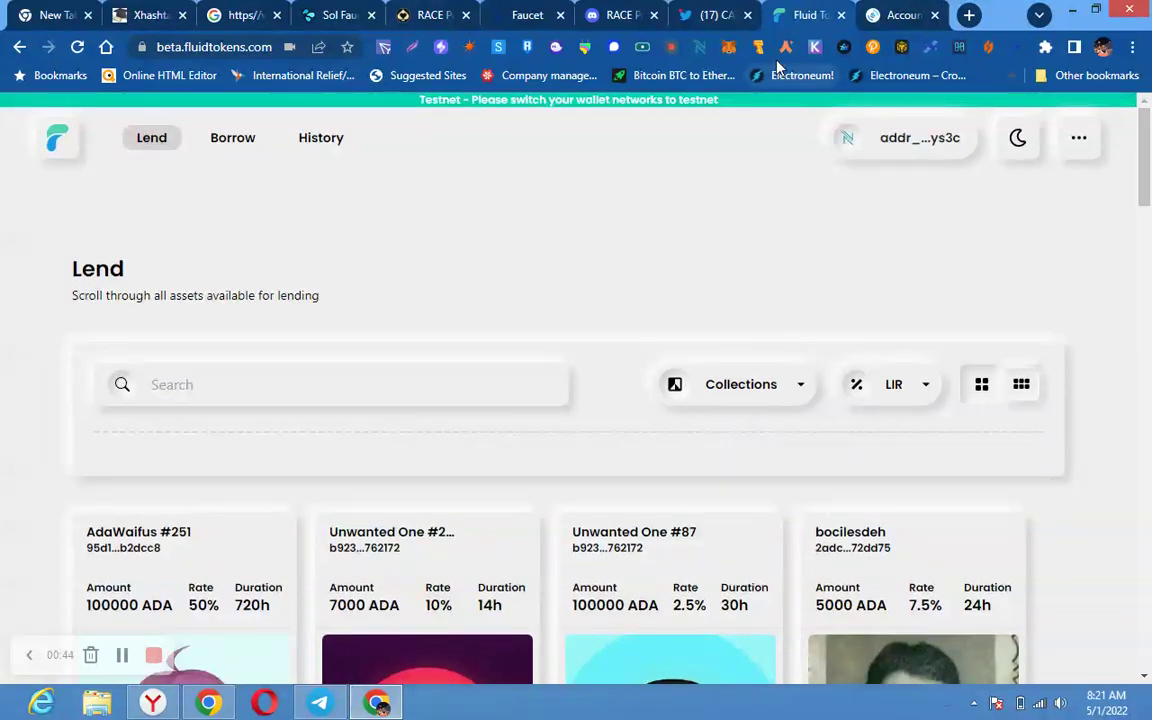
Step: On the Cardano testnet faucet page, switch the Nami wallet's network to Mainnet and back to Testnet, and return to the wallet overview
click(537, 17)
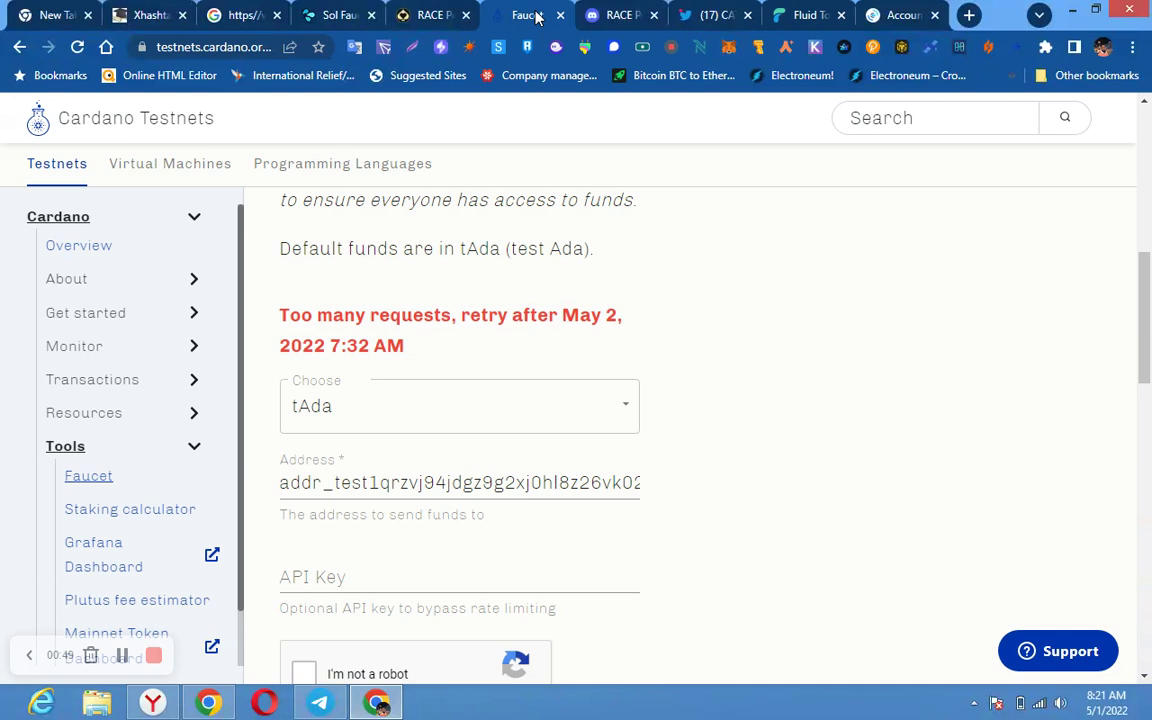
click(707, 54)
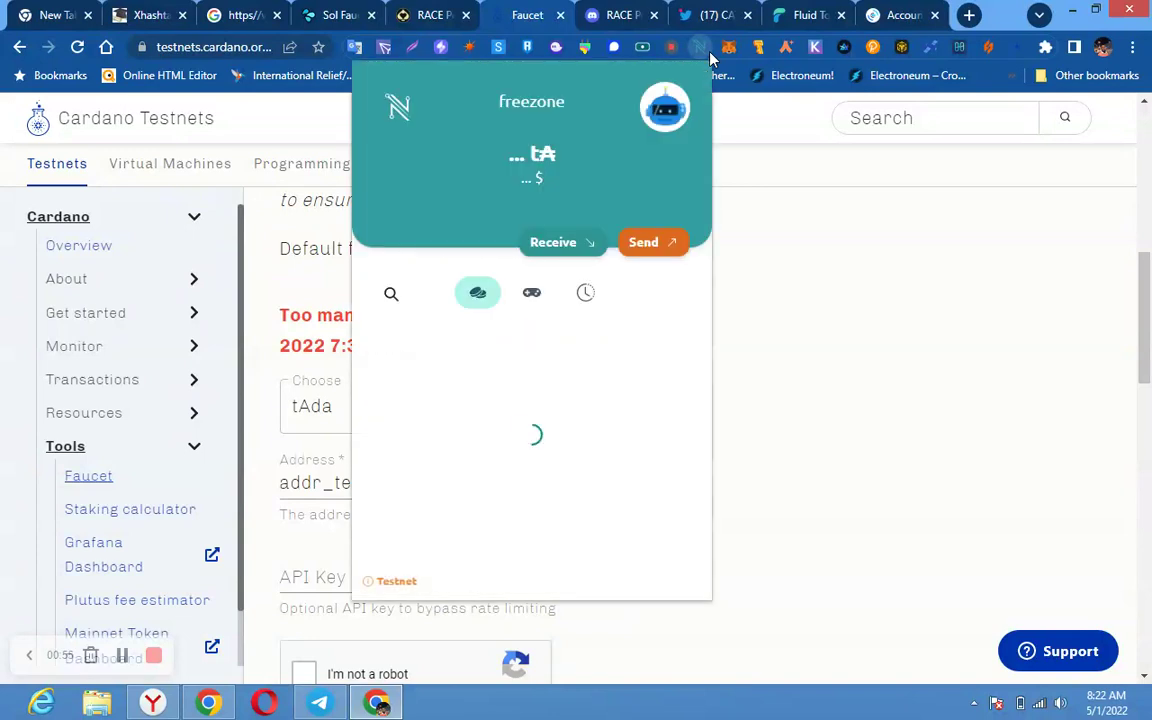
click(662, 118)
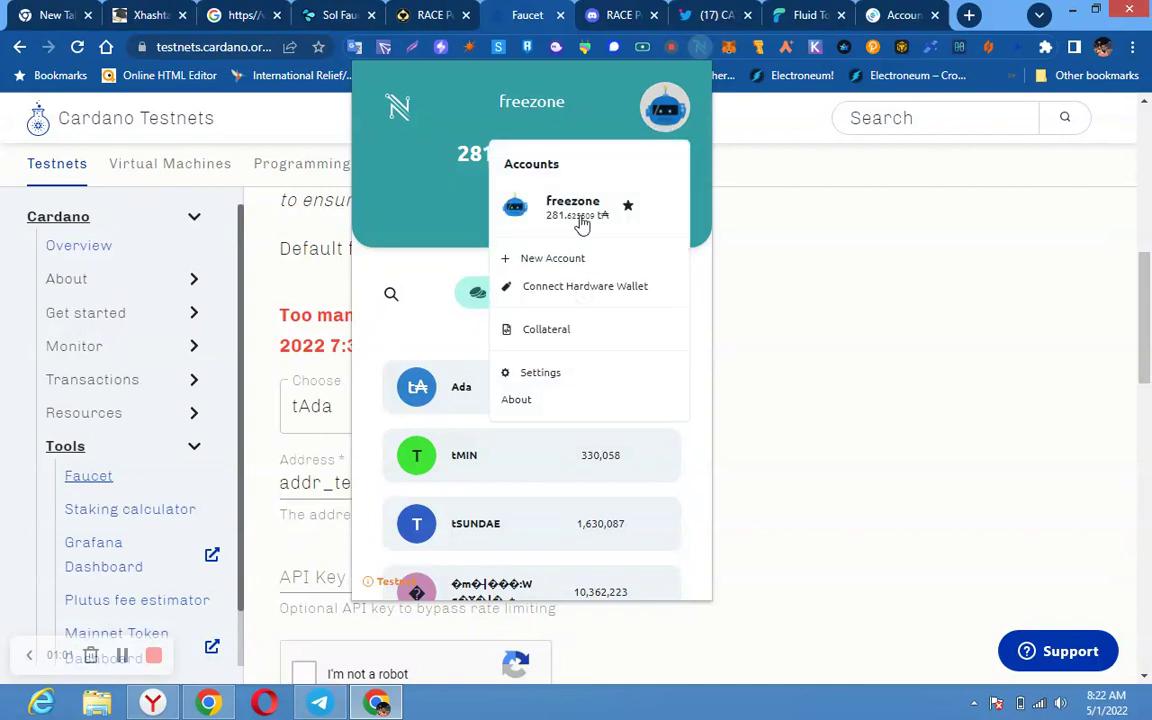
click(540, 377)
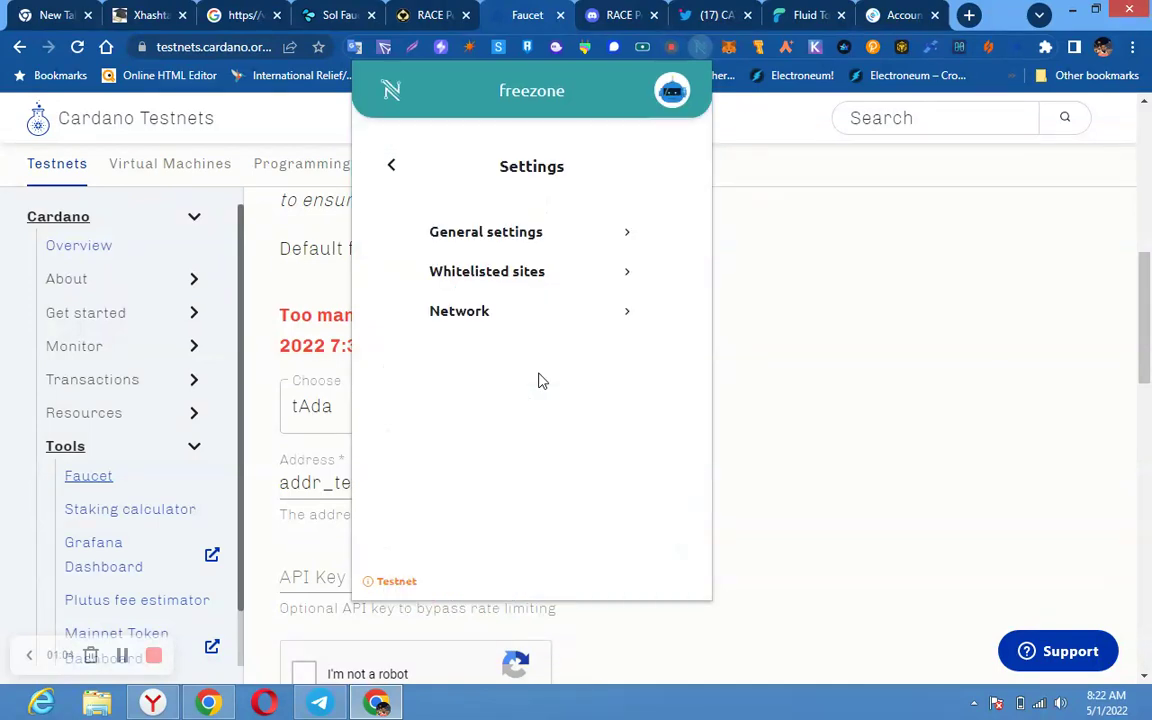
click(467, 318)
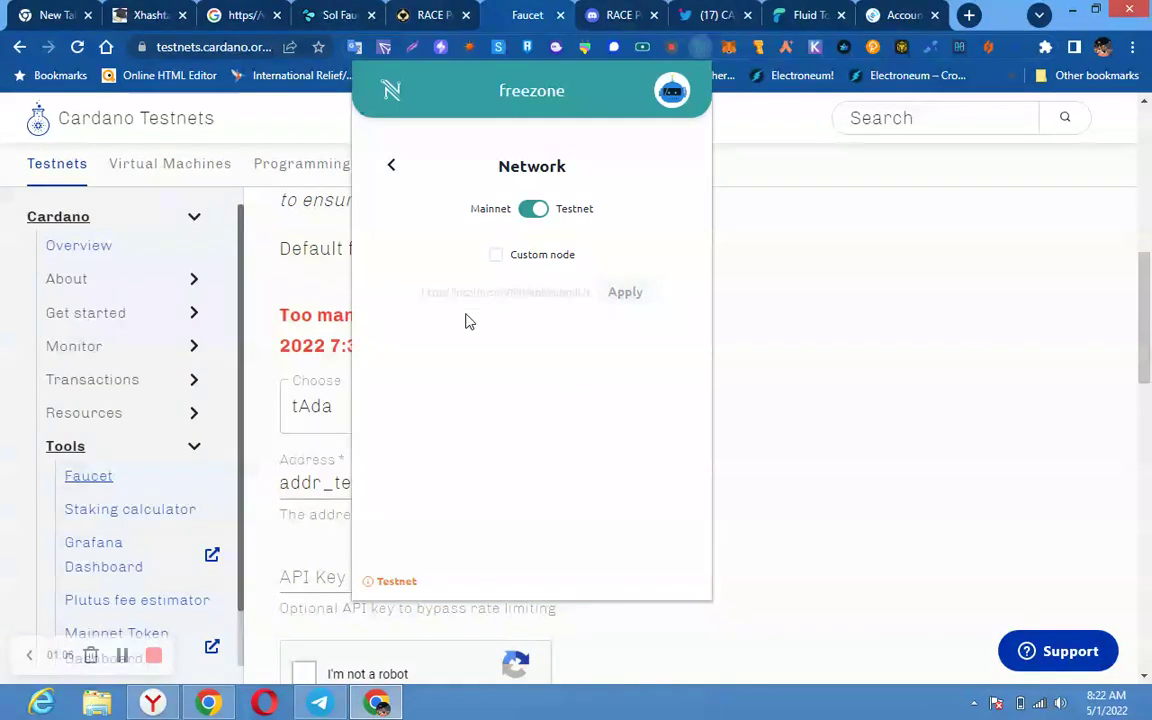
click(525, 217)
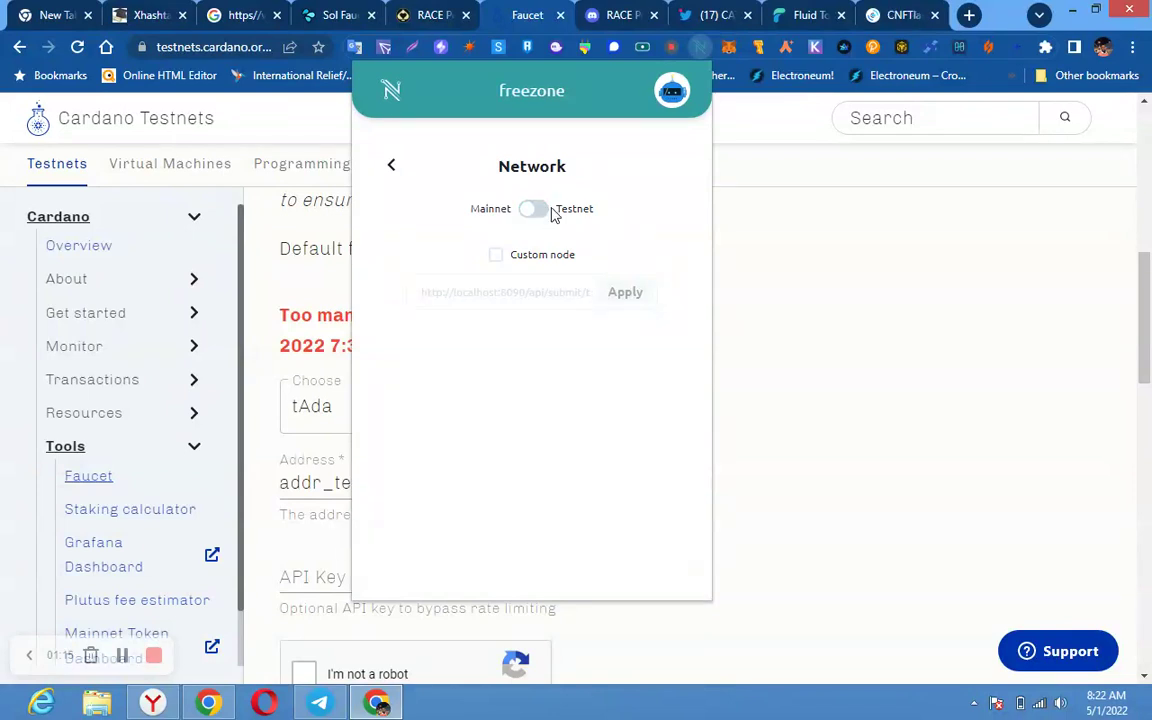
click(545, 216)
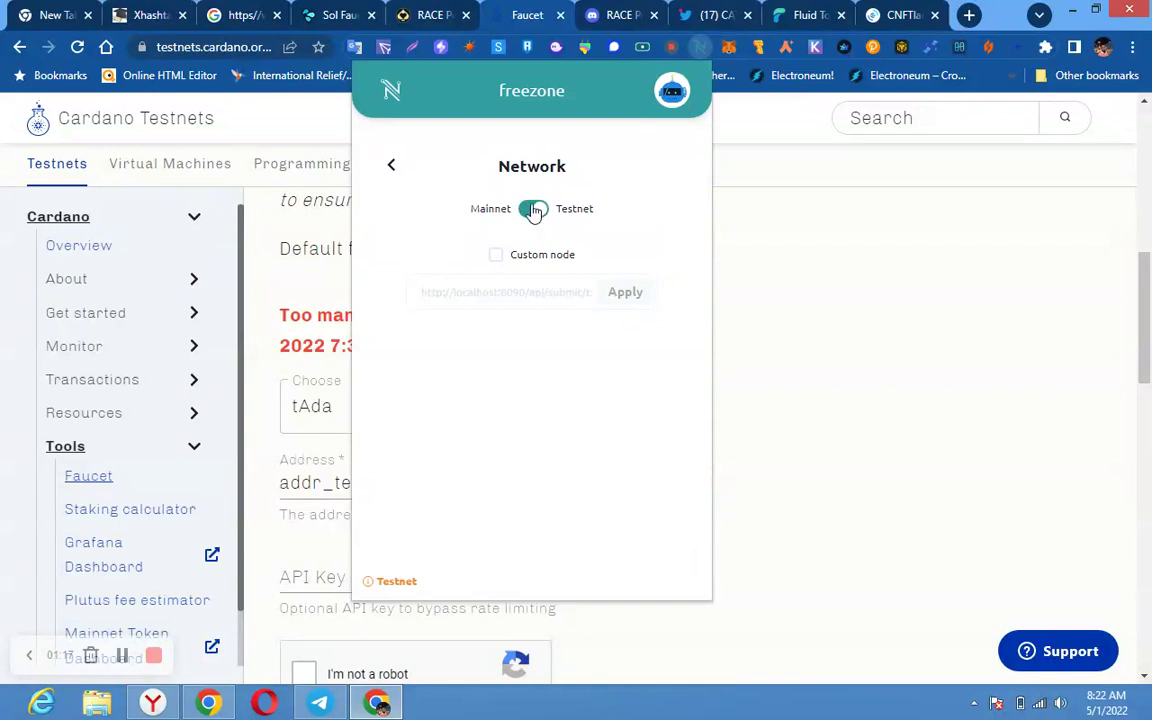
click(392, 170)
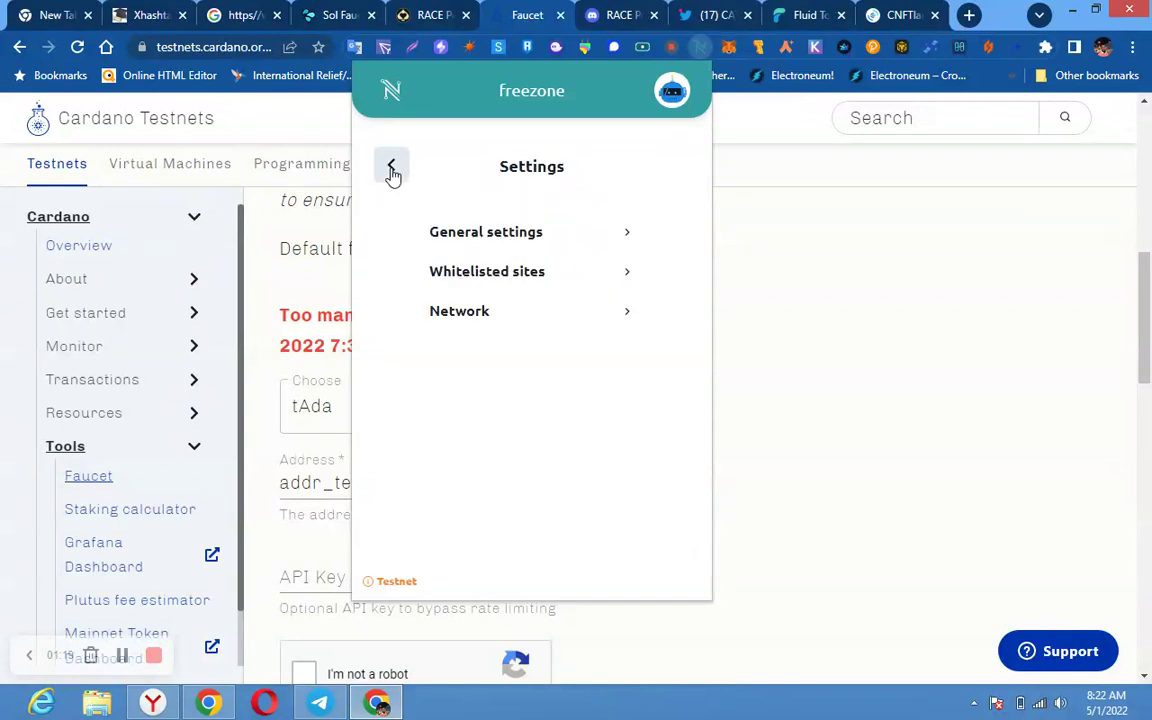
click(392, 170)
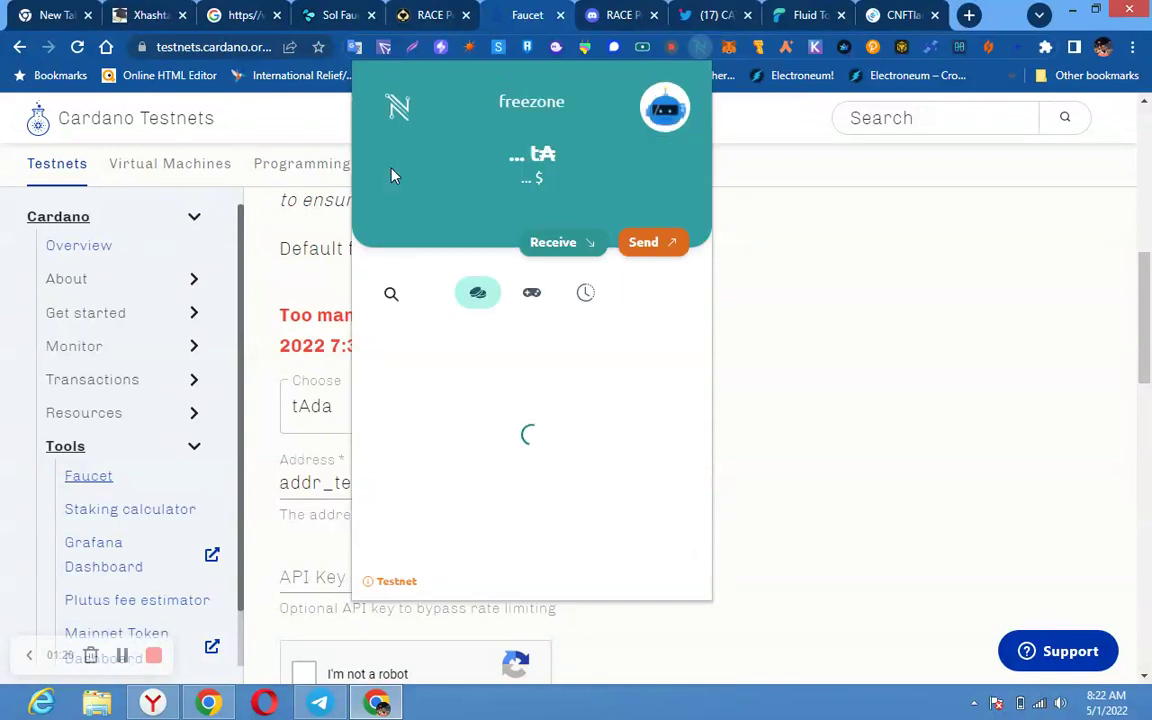
Step: Copy the Nami wallet's receiving address and try to complete the faucet's "I'm not a robot" check
click(553, 244)
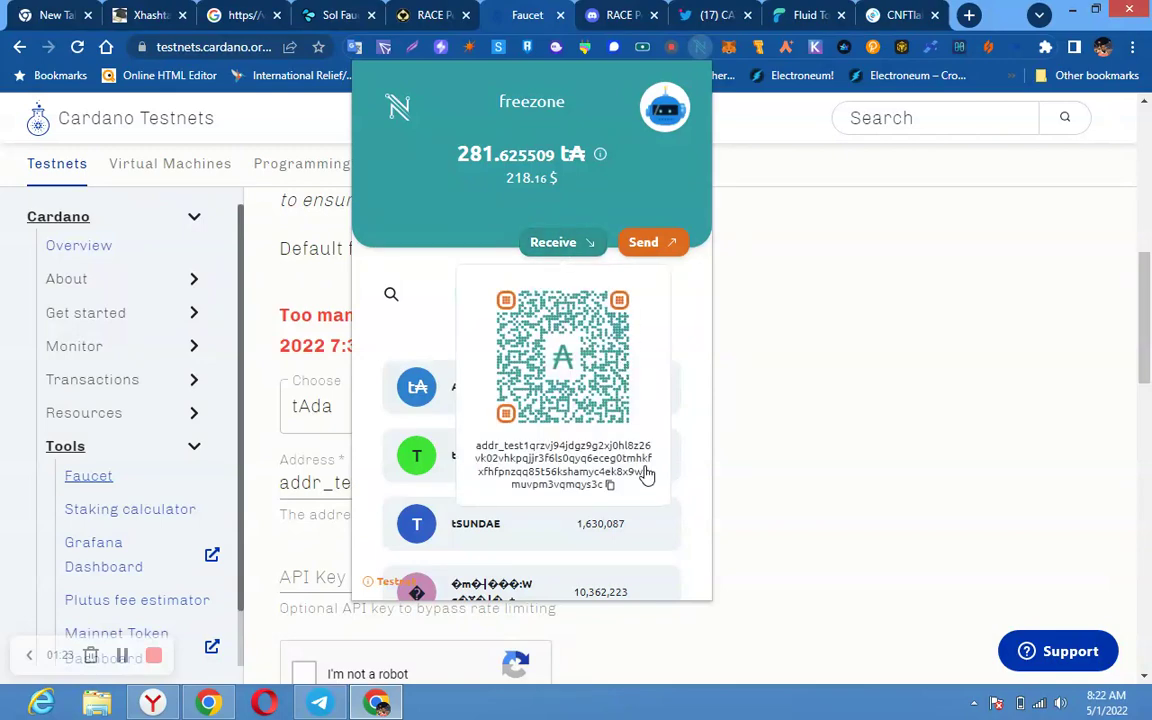
click(609, 486)
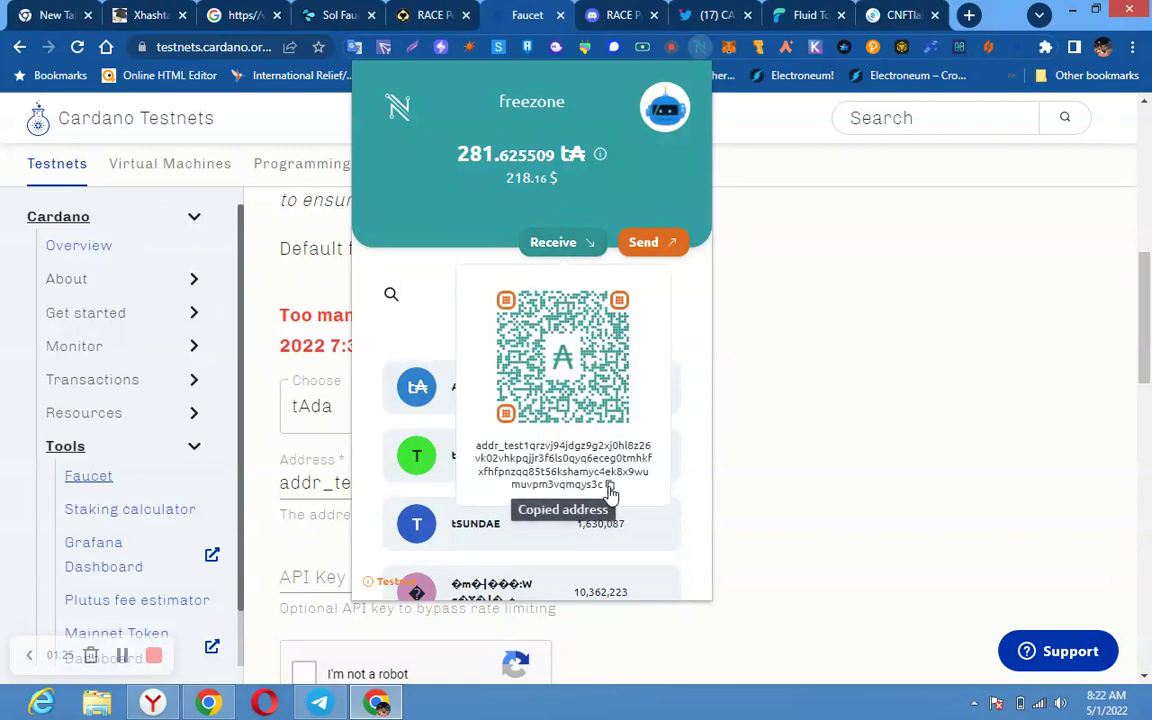
click(790, 451)
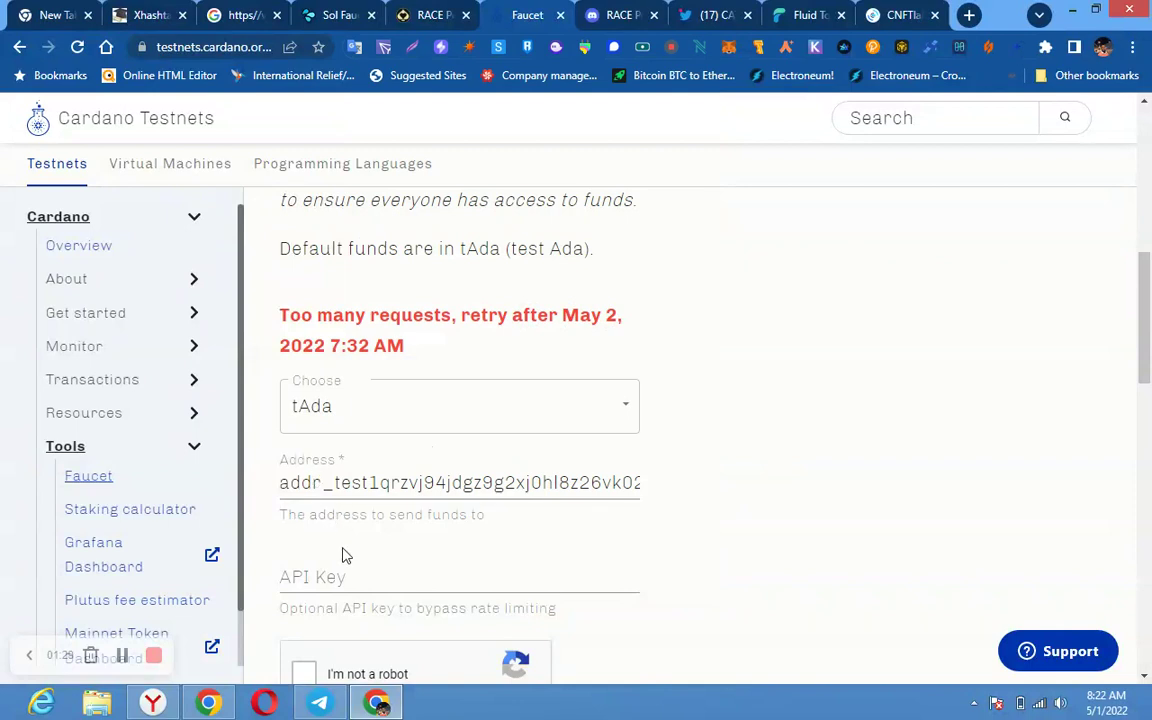
click(303, 673)
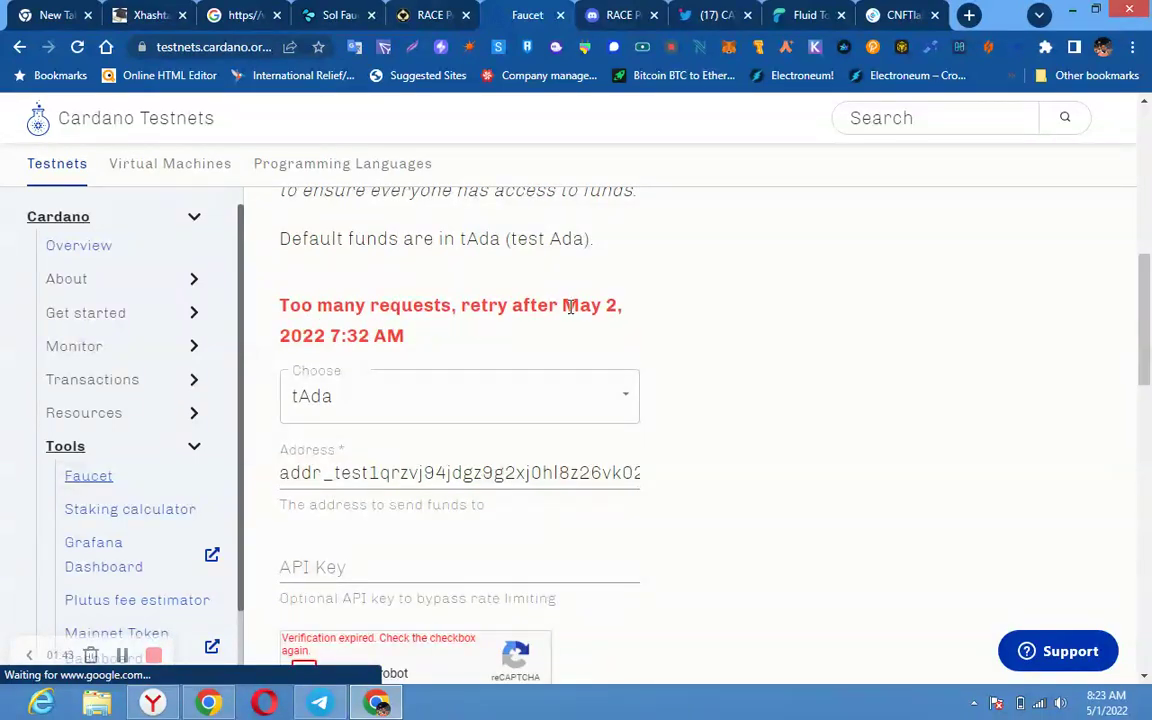
Step: Return to FluidTokens, find the Shrouded Playground NFT among the assets available for lending, and view its loan details
click(813, 14)
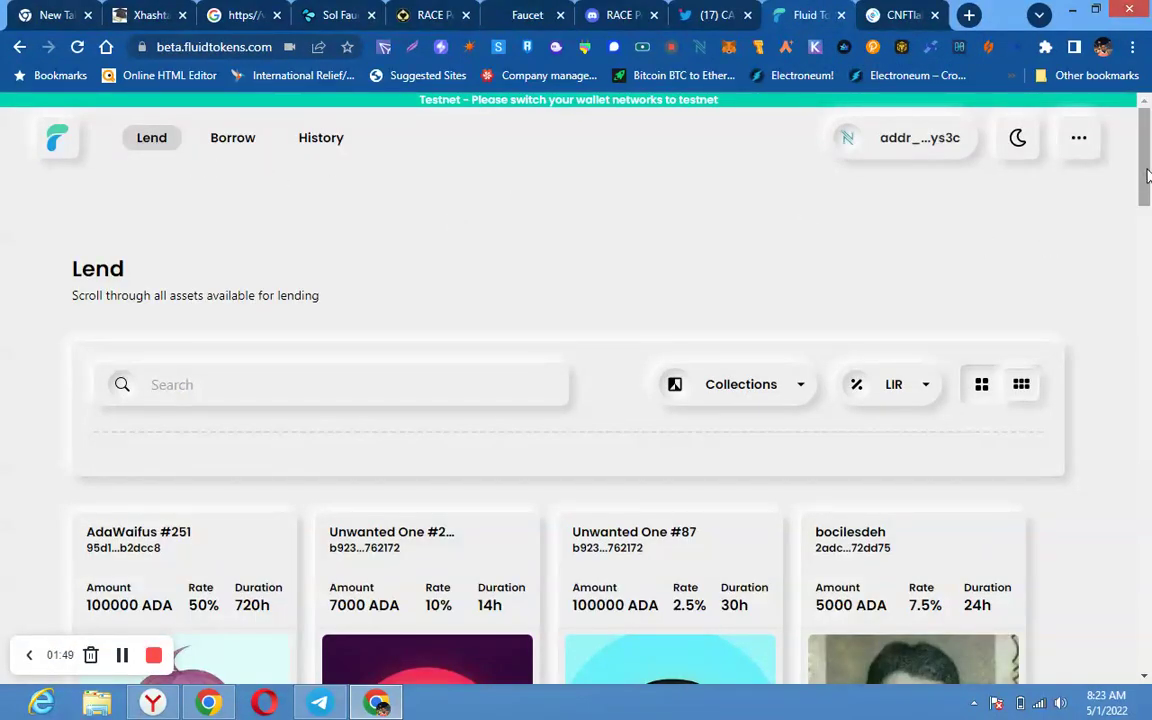
drag(1147, 175, 1000, 291)
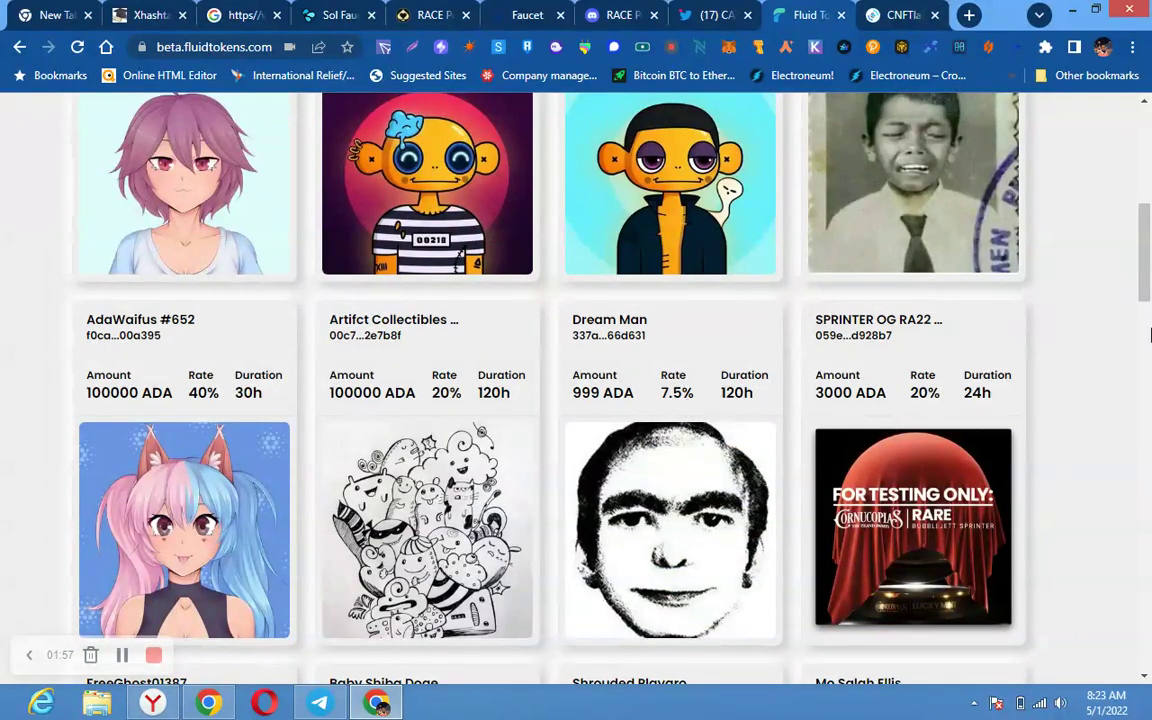
drag(1146, 289, 1146, 365)
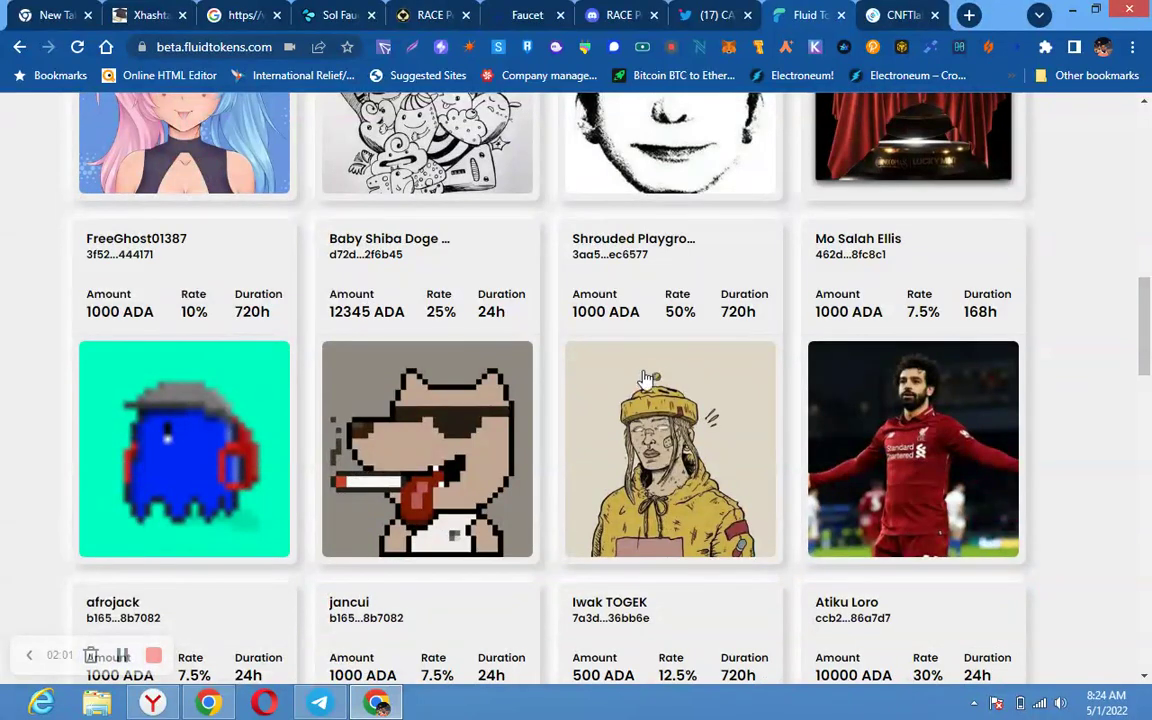
click(688, 407)
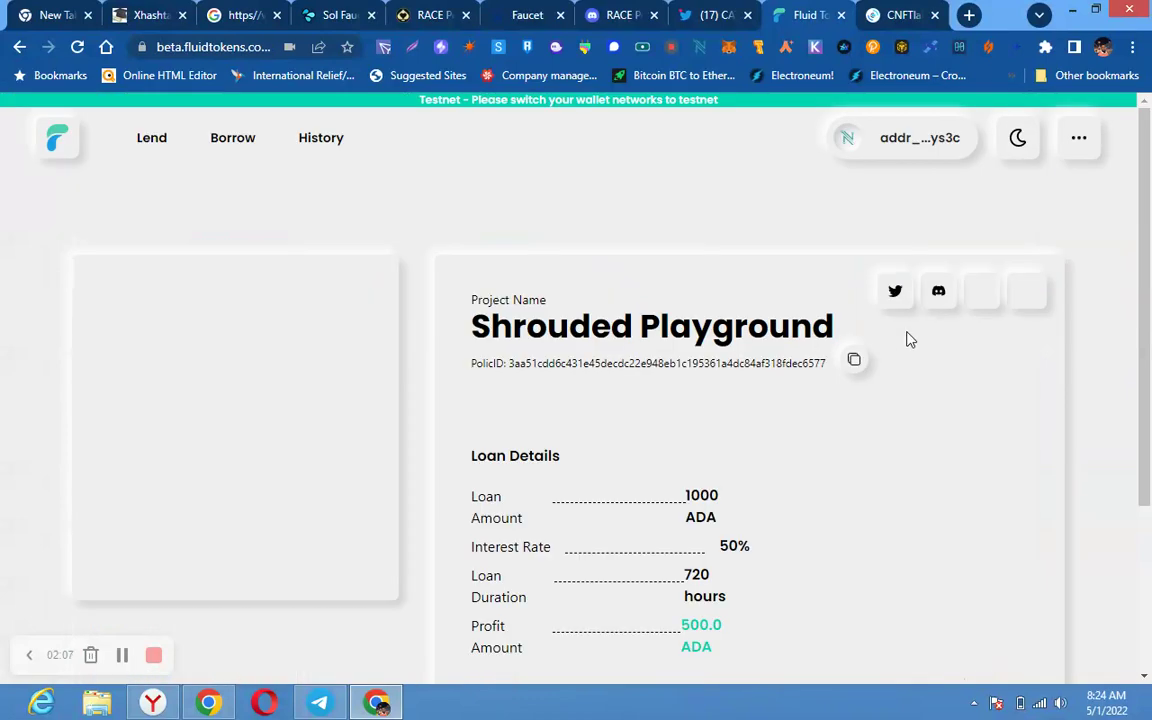
drag(1150, 248, 1150, 411)
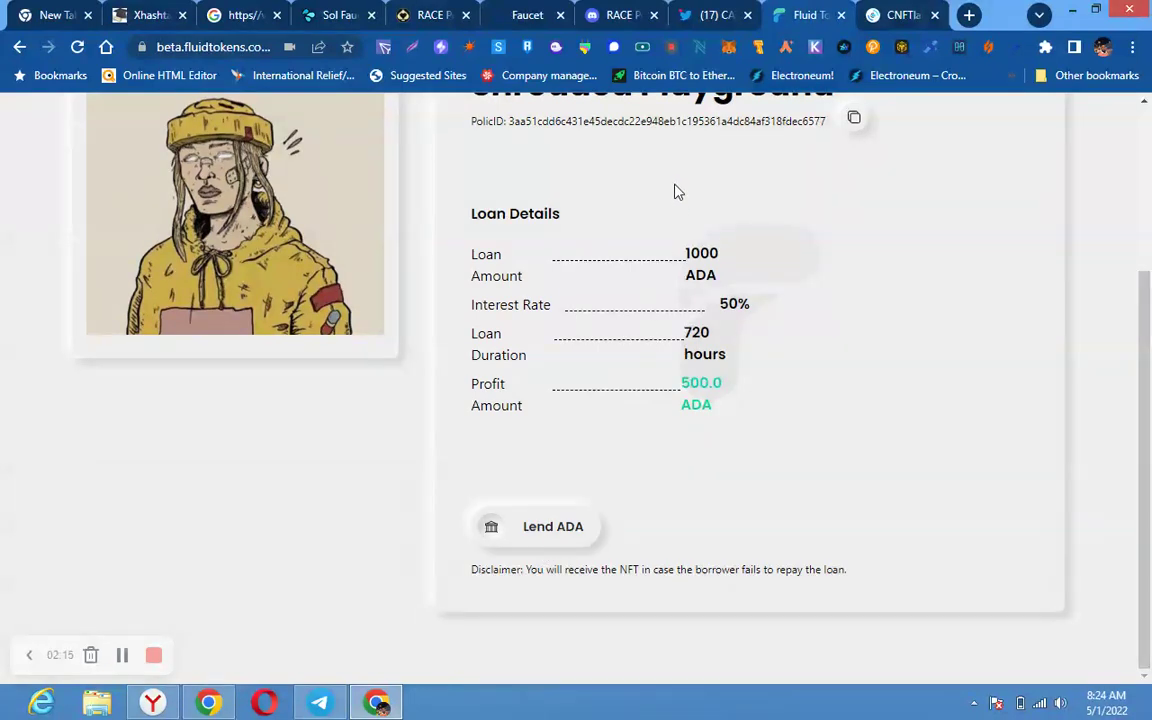
Step: Check the collateral amount set in the Nami wallet, and close the wallet without removing it
click(700, 47)
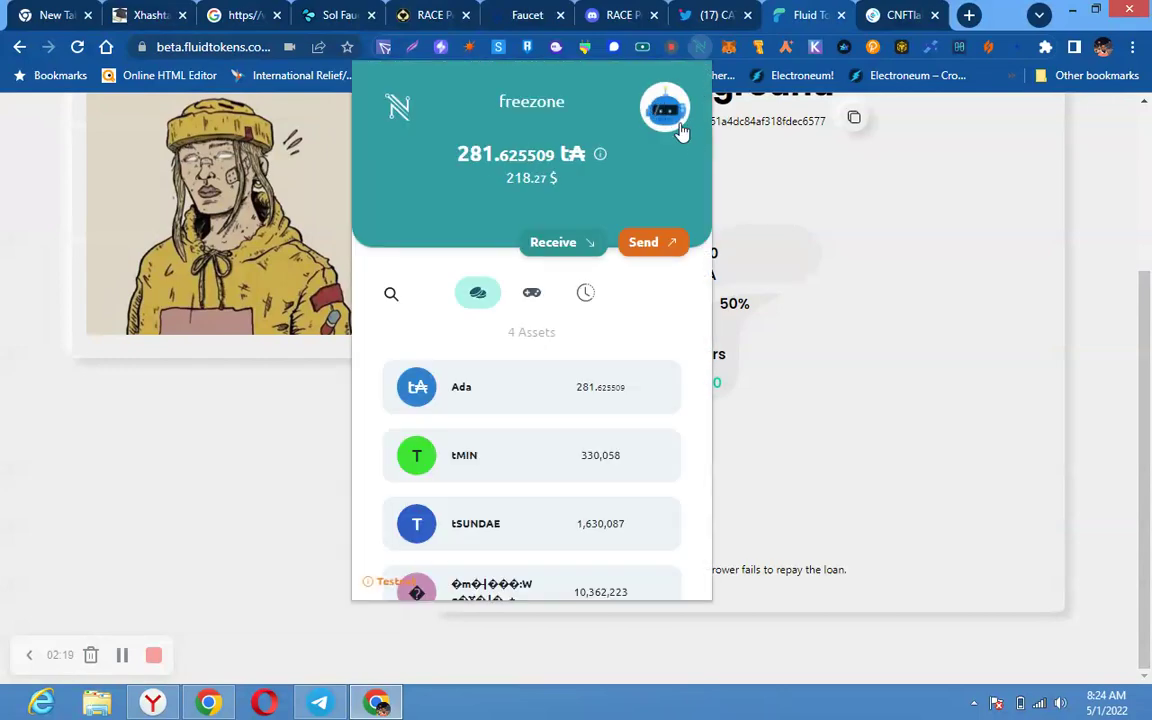
click(665, 112)
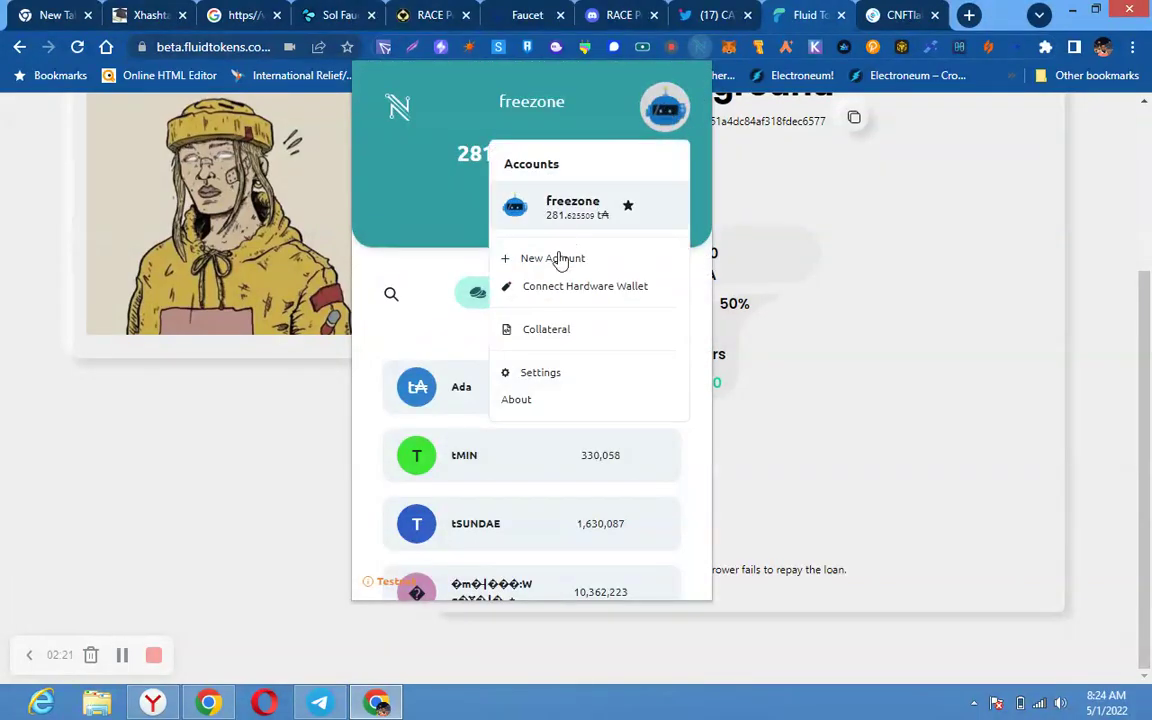
click(544, 335)
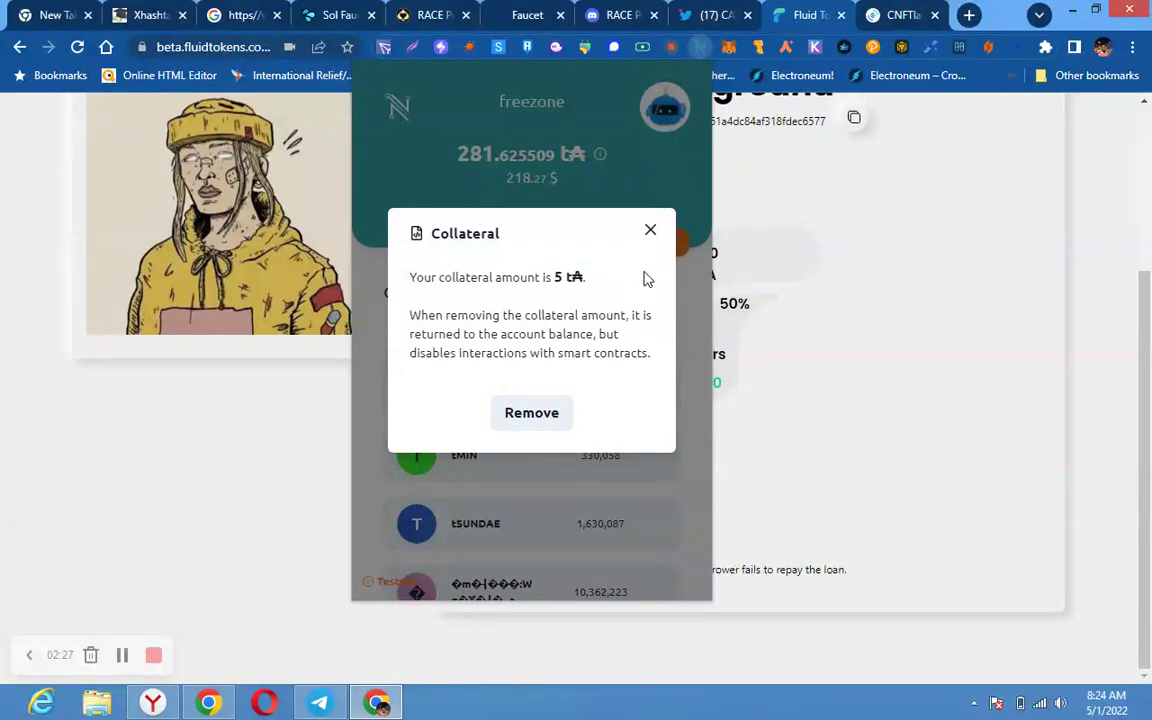
click(650, 235)
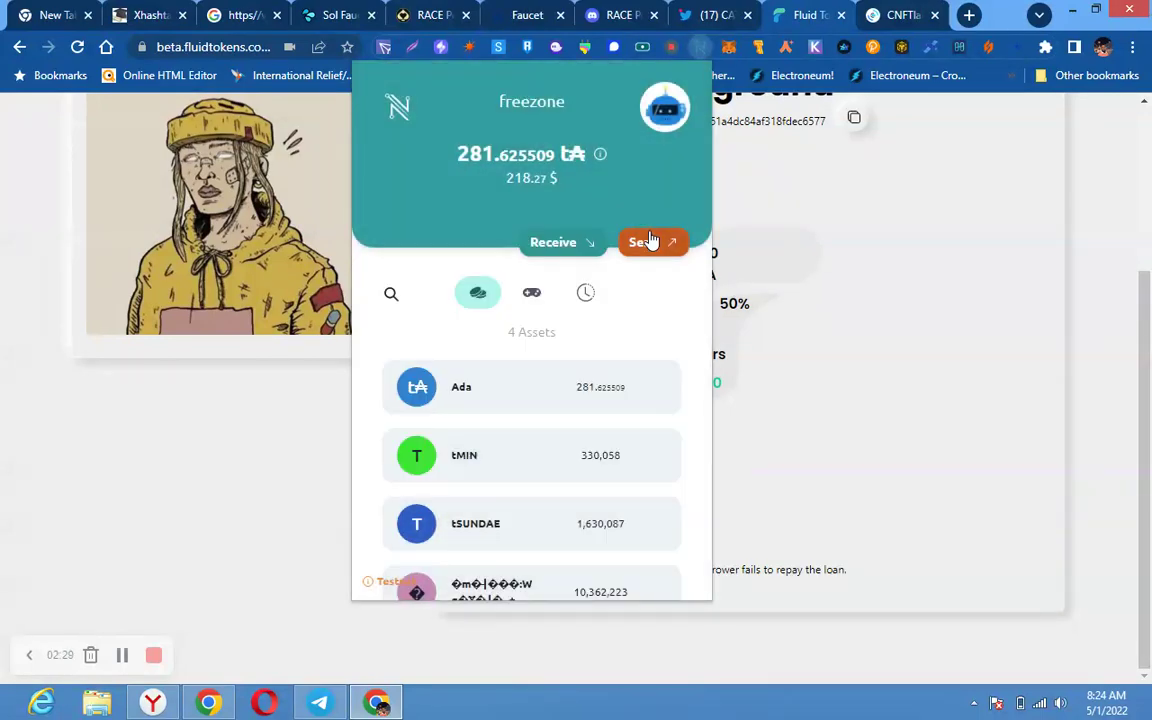
click(800, 300)
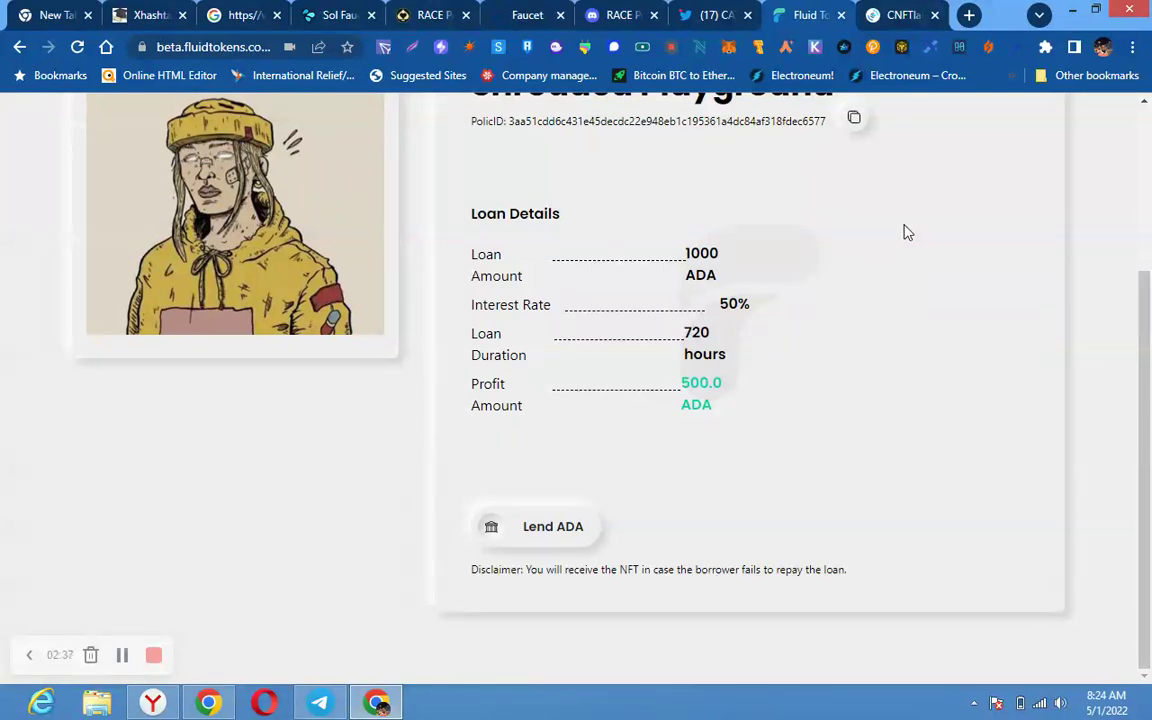
Step: View the FluidTokens history of borrow requests, loans lent and borrowed loans
scroll(906, 232, up, 3)
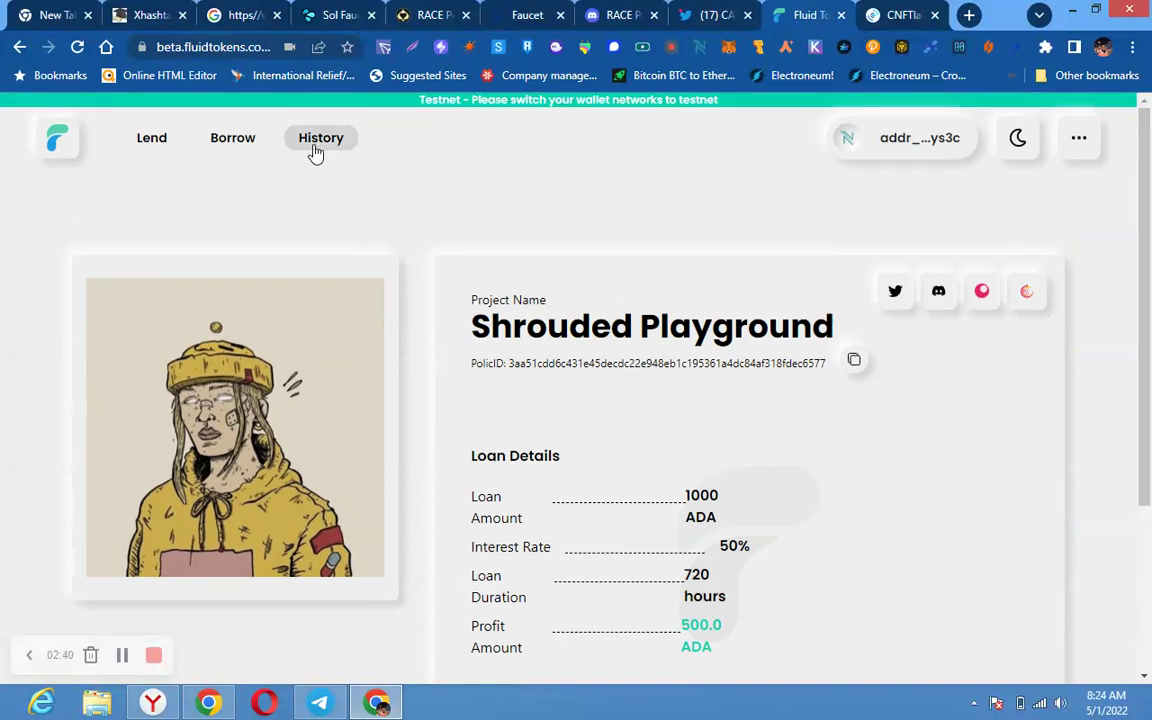
click(316, 148)
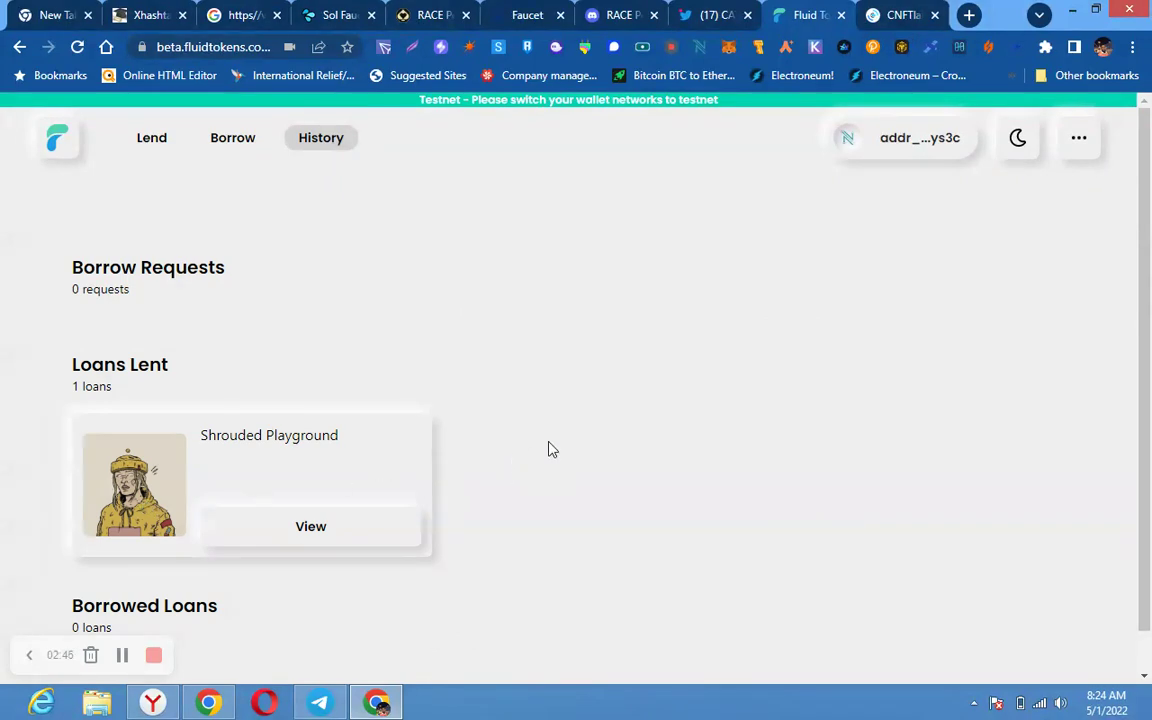
Step: Switch to the CNFTlab Party site and log in with the Nami wallet, signing the welcome message with the wallet password
click(897, 16)
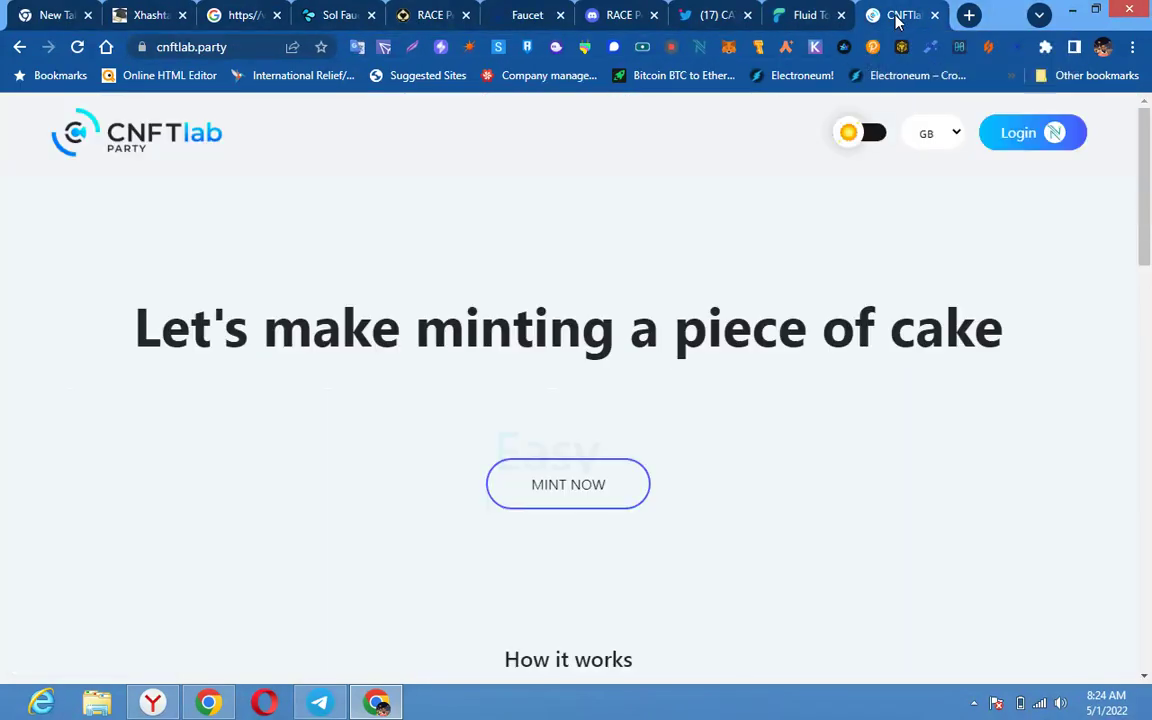
click(1019, 137)
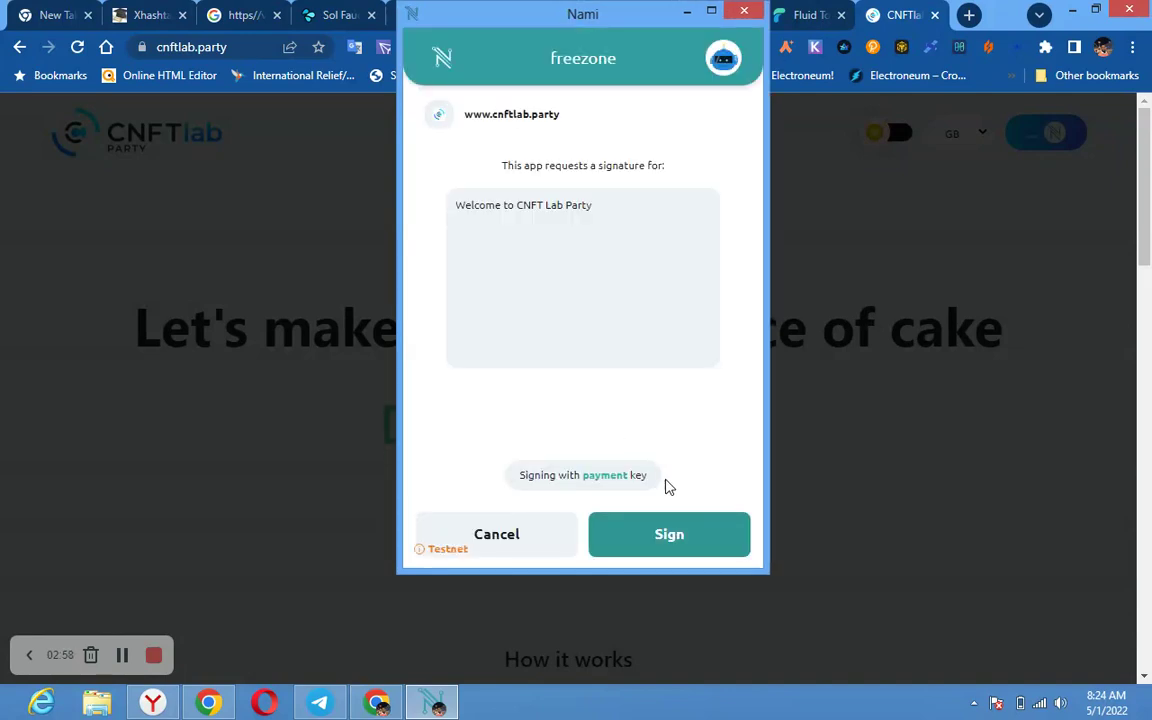
click(659, 536)
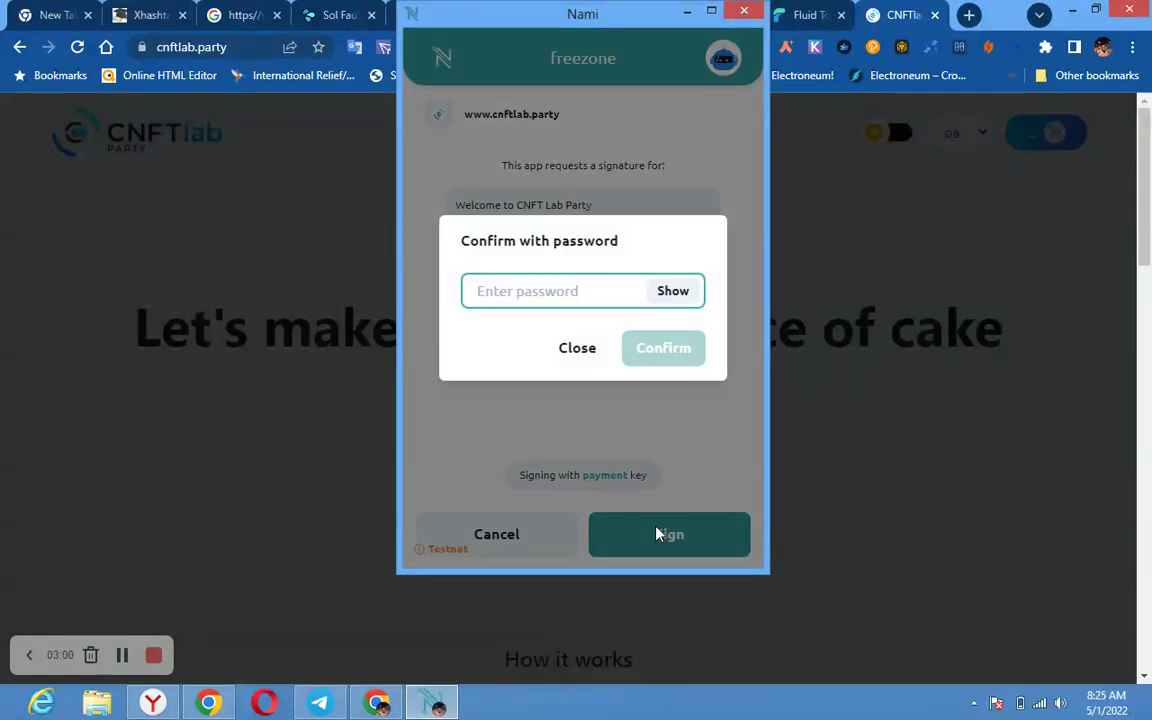
text(**)
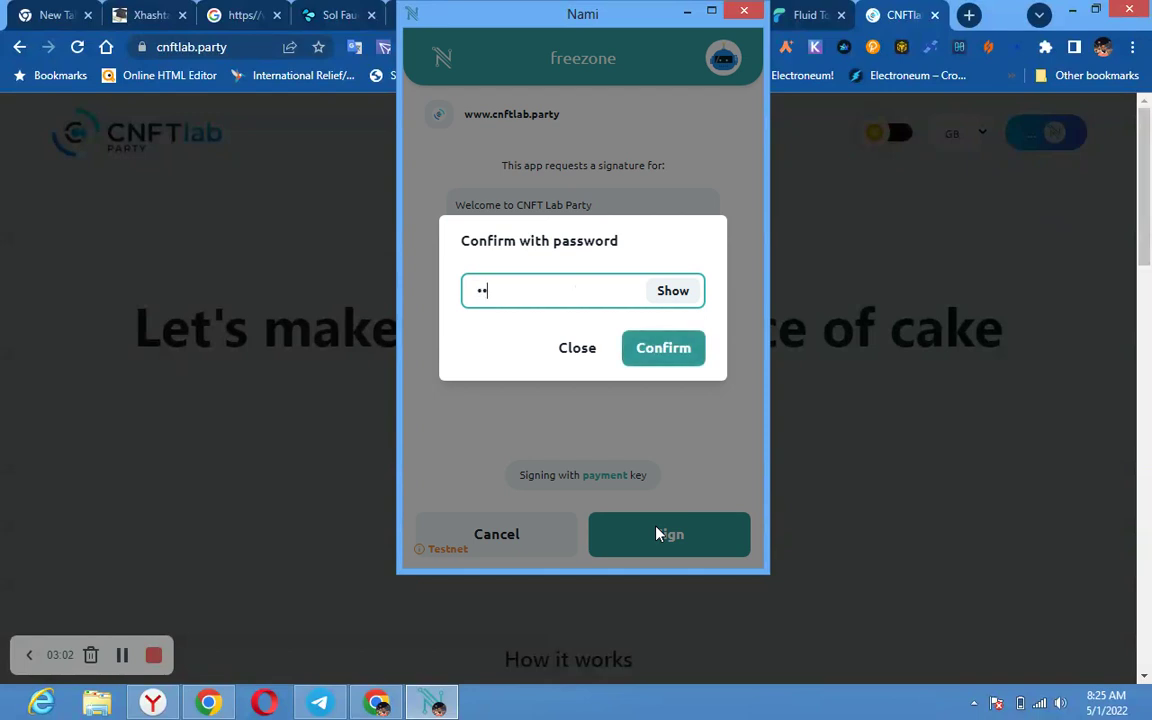
text(****)
click(663, 358)
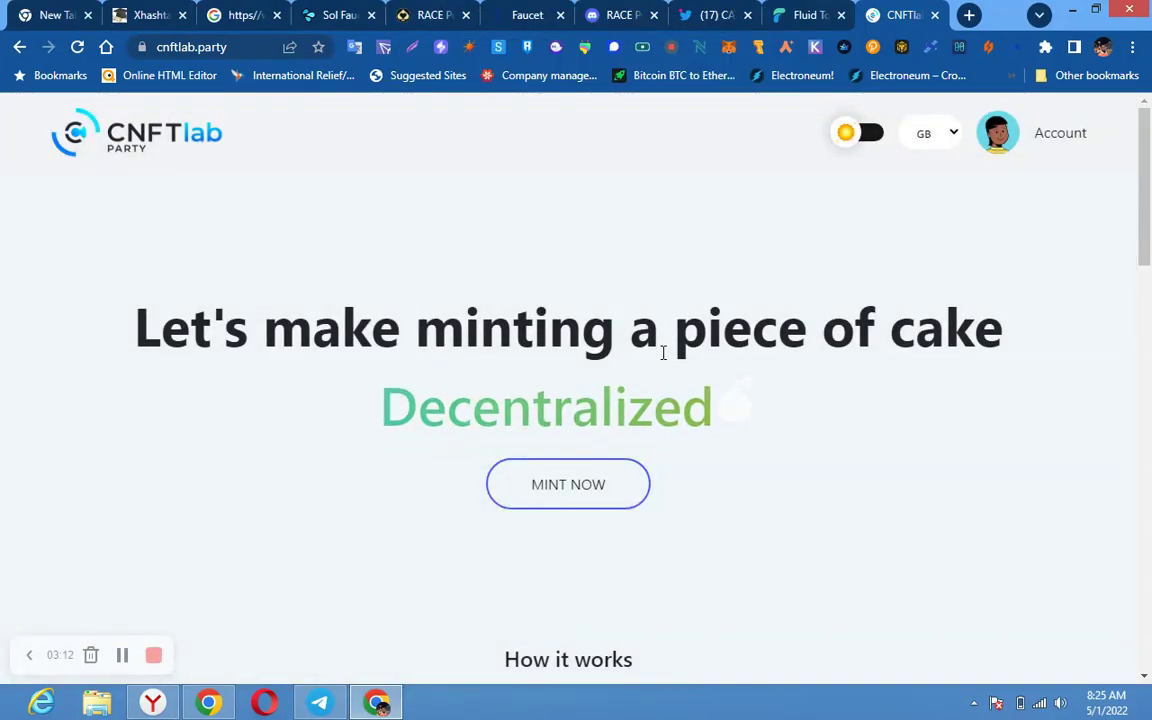
Step: Start minting on CNFTlab Party with Single NFT as the mint type
click(568, 497)
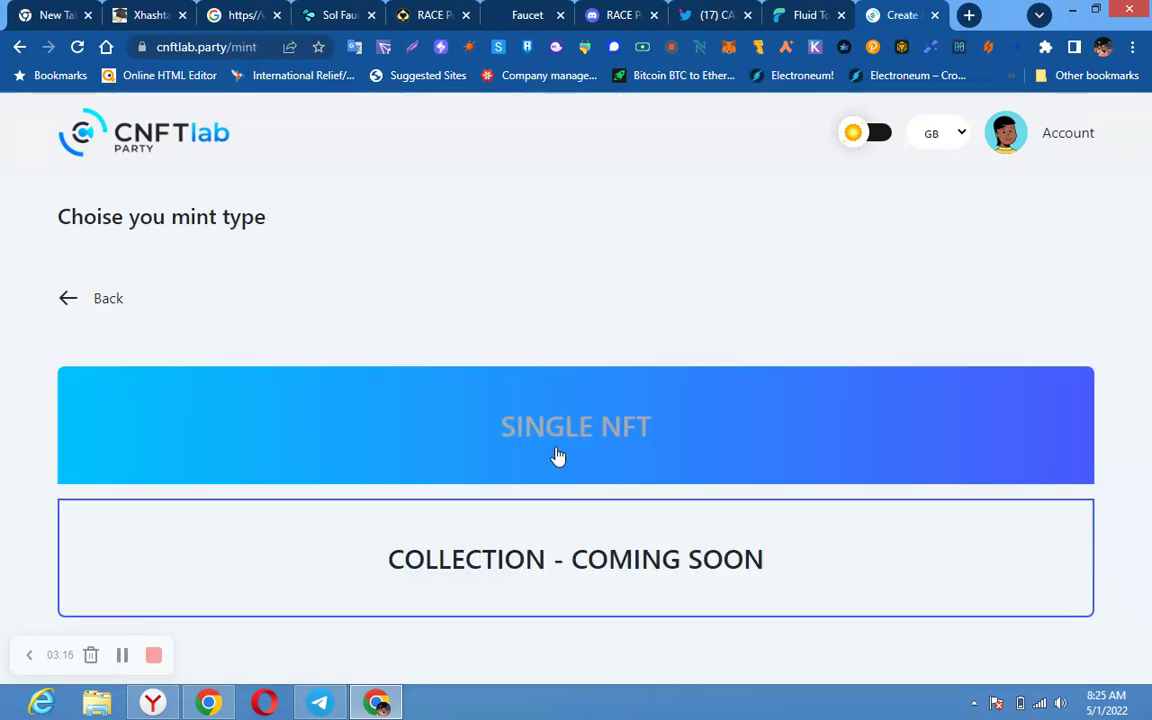
click(558, 457)
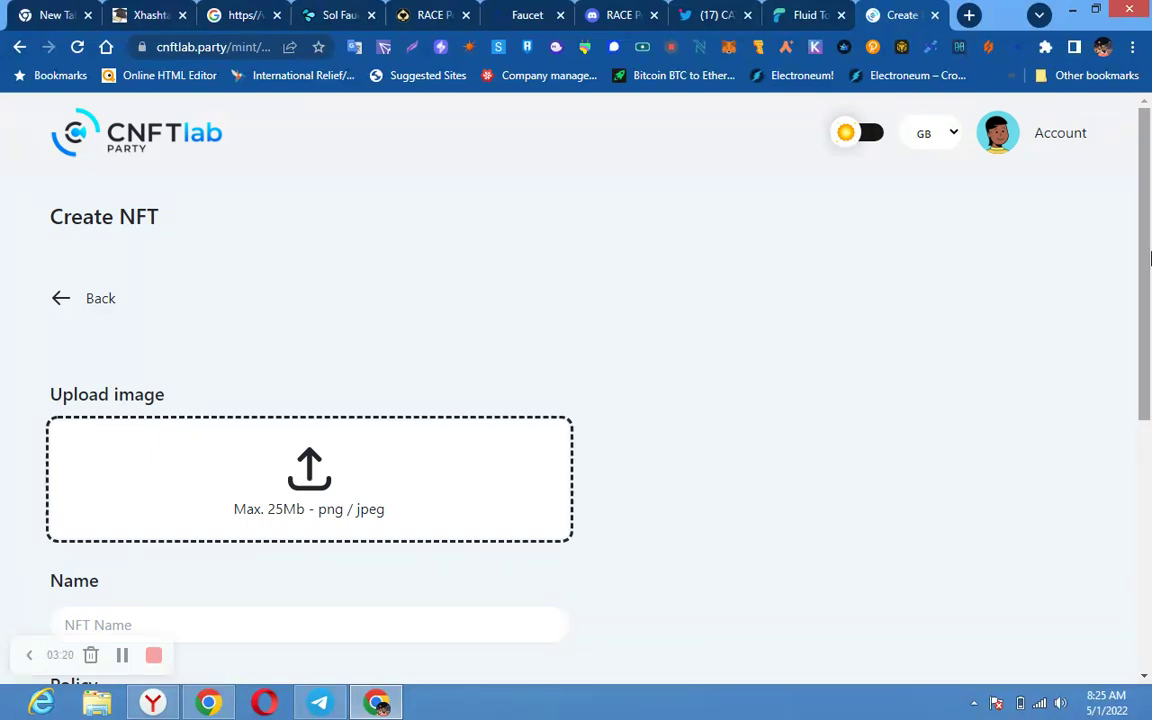
Step: Look through the Create NFT form's image upload, name, policy and properties fields, including the available policy options, without choosing one
drag(1148, 260, 1149, 352)
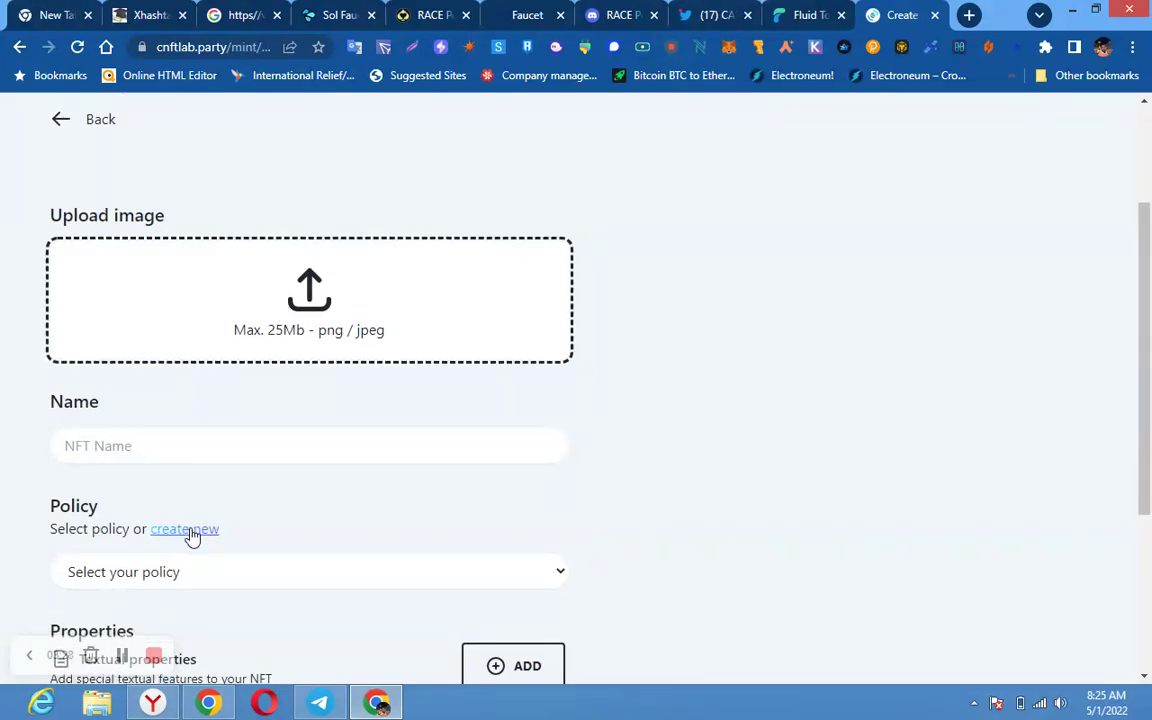
drag(1149, 340, 1146, 437)
click(530, 393)
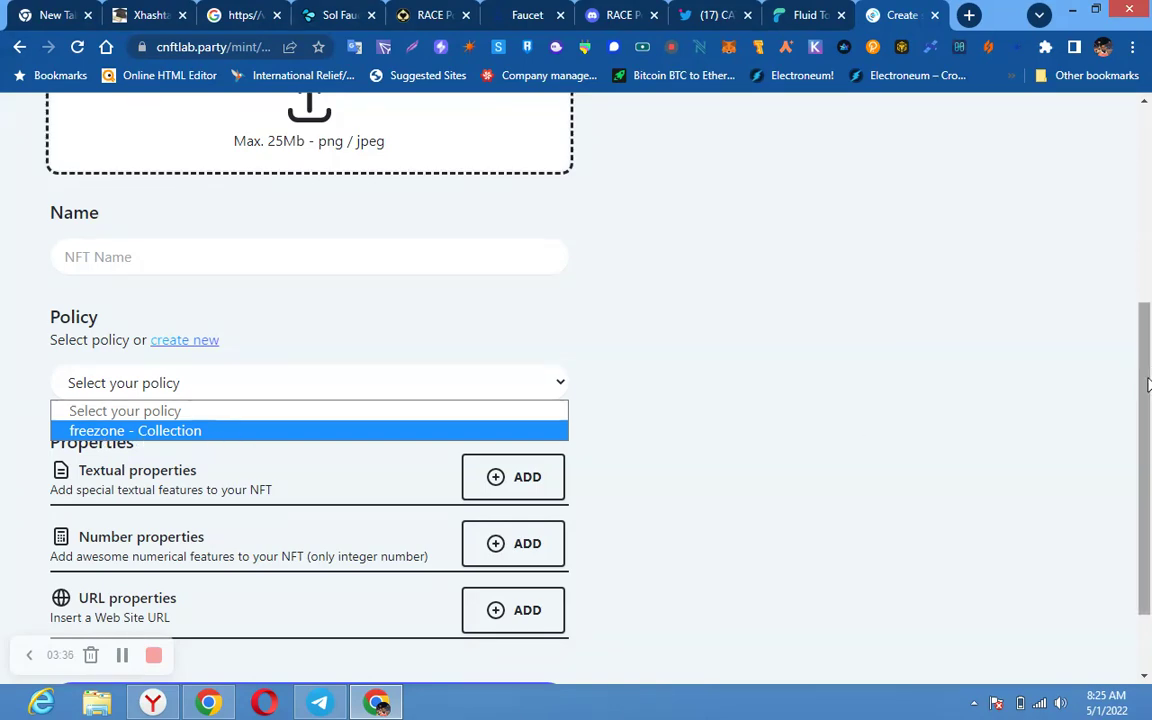
click(897, 427)
drag(1148, 390, 1150, 180)
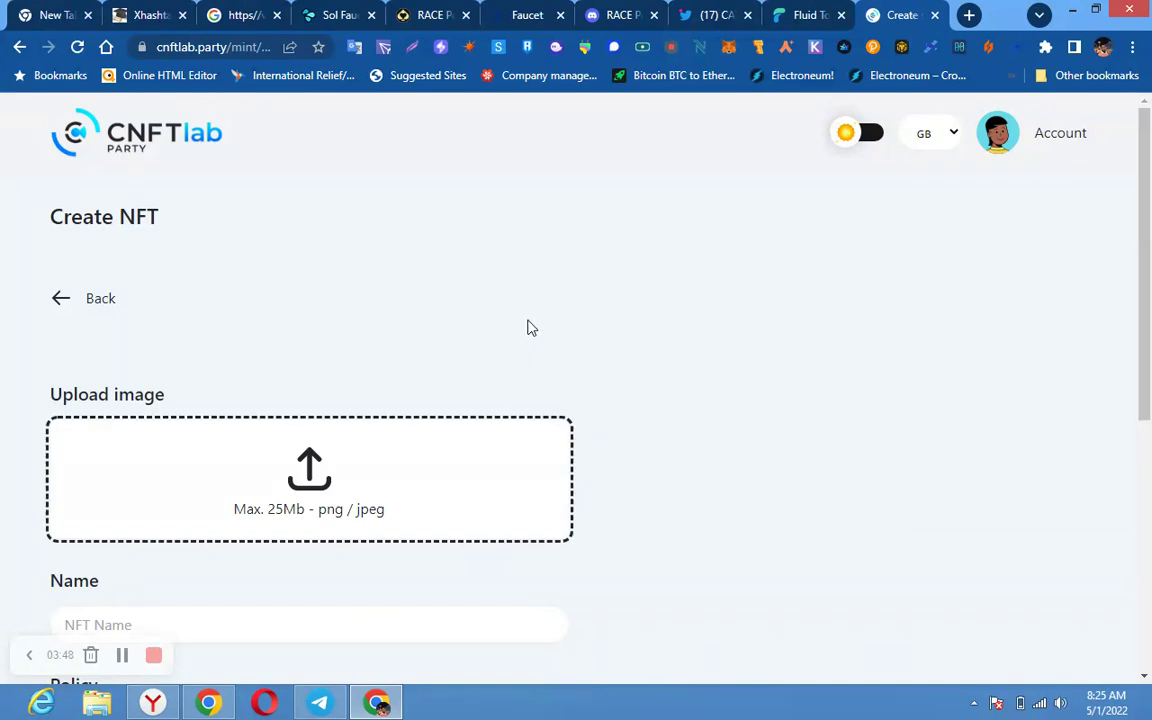
Step: Open the Nami wallet to look at the testnet account, and close it again
click(700, 50)
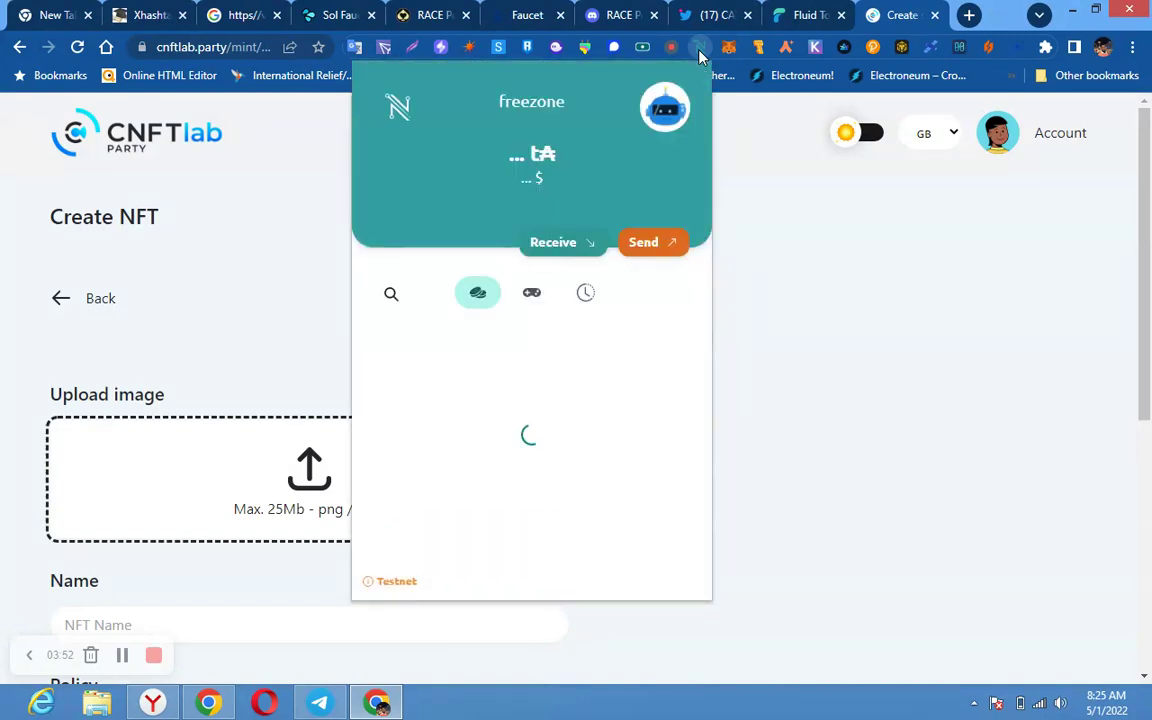
click(757, 144)
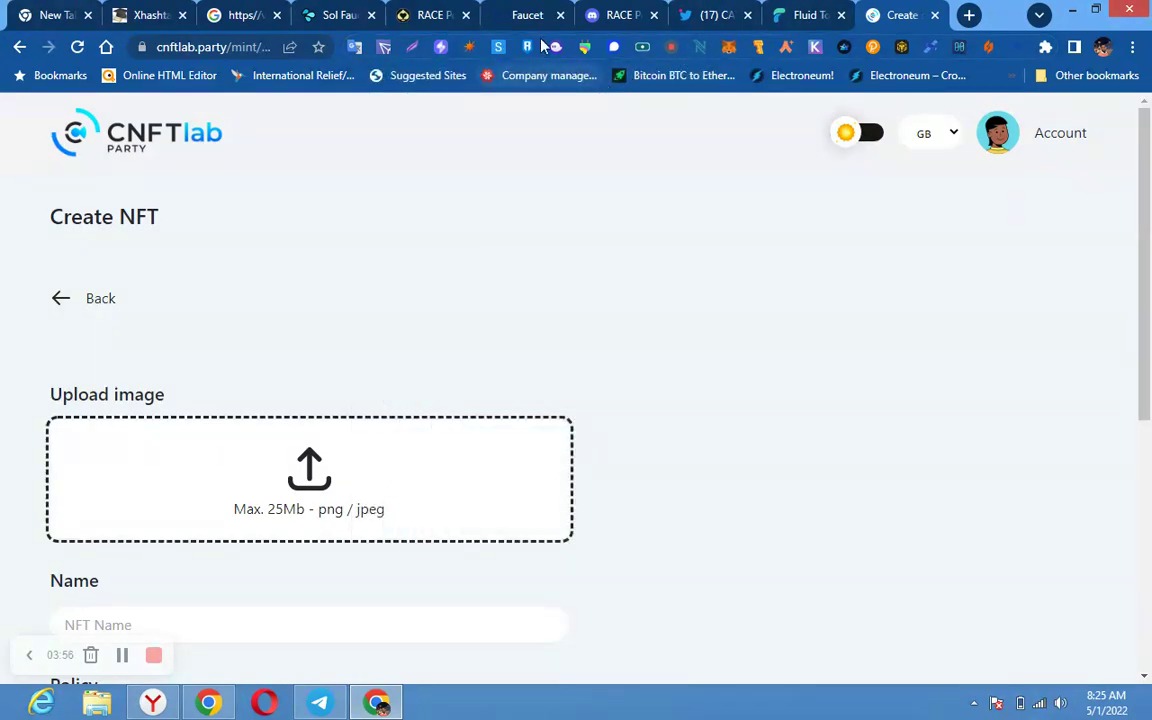
Step: Revisit the Cardano Testnets faucet page and the FluidTokens history, and return to the Create NFT form on CNFTlab Party
click(519, 12)
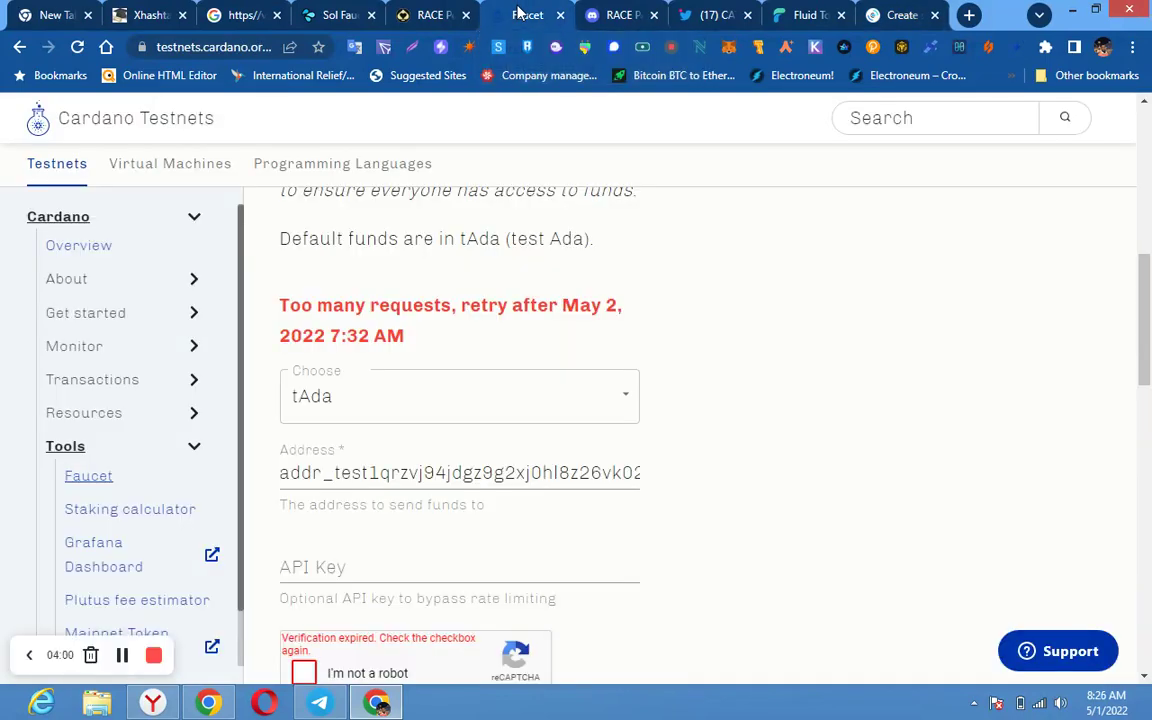
click(808, 15)
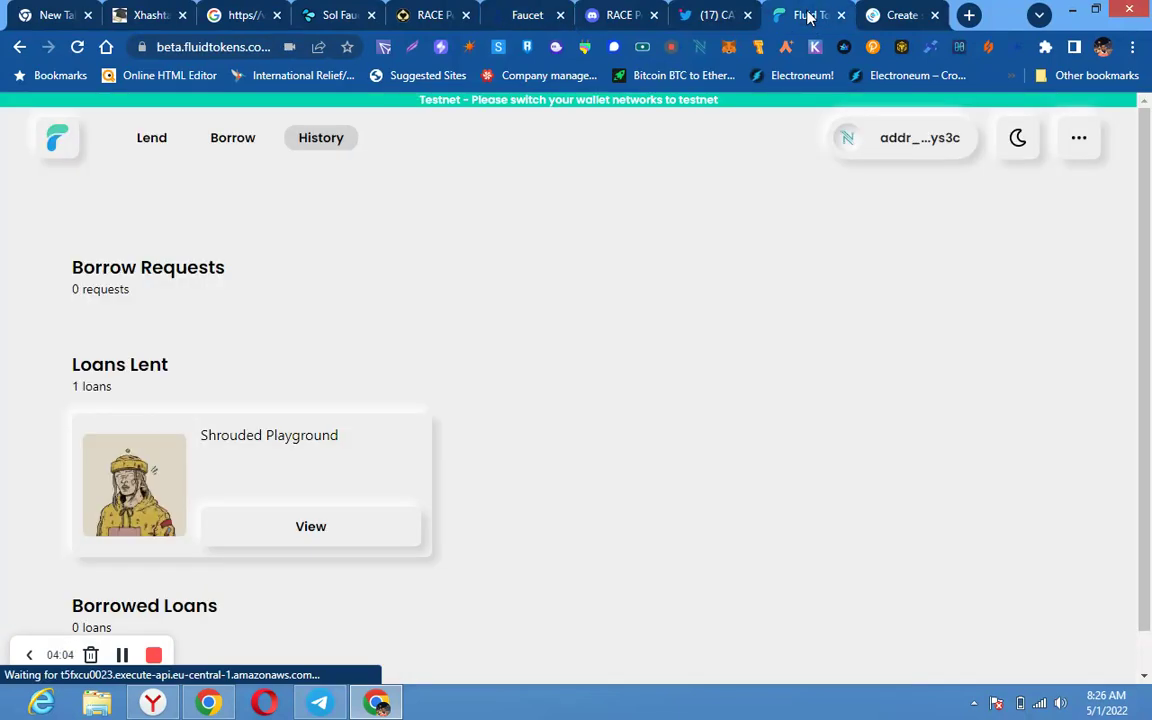
click(900, 15)
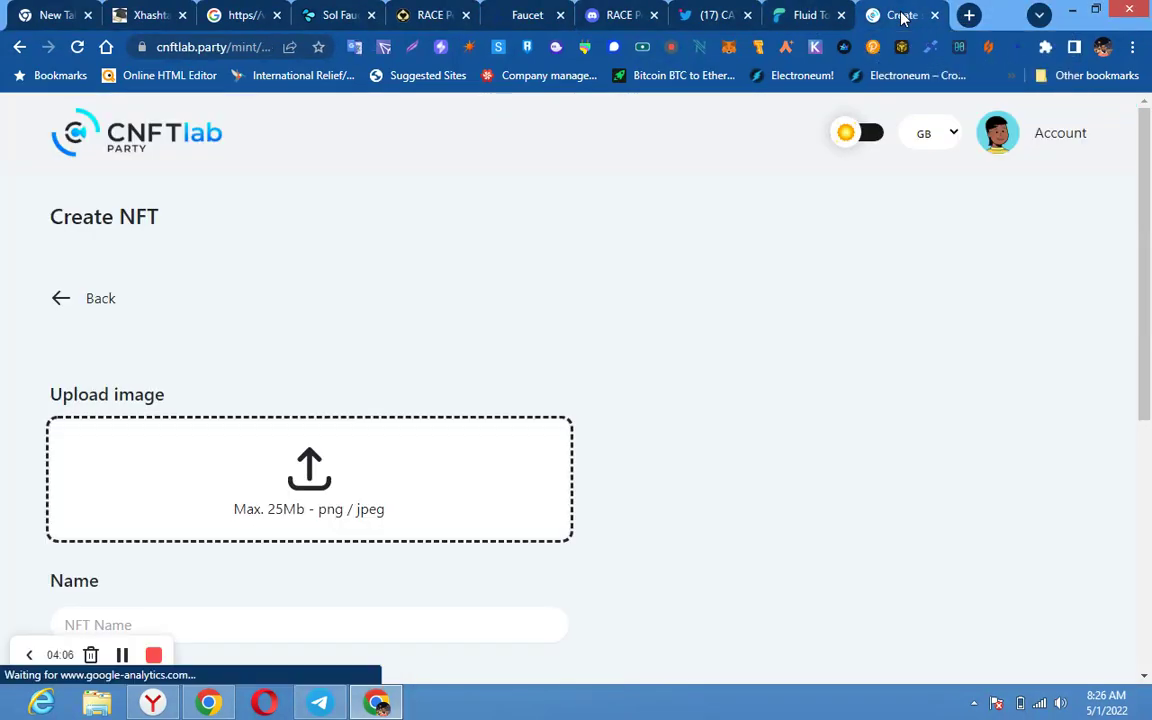